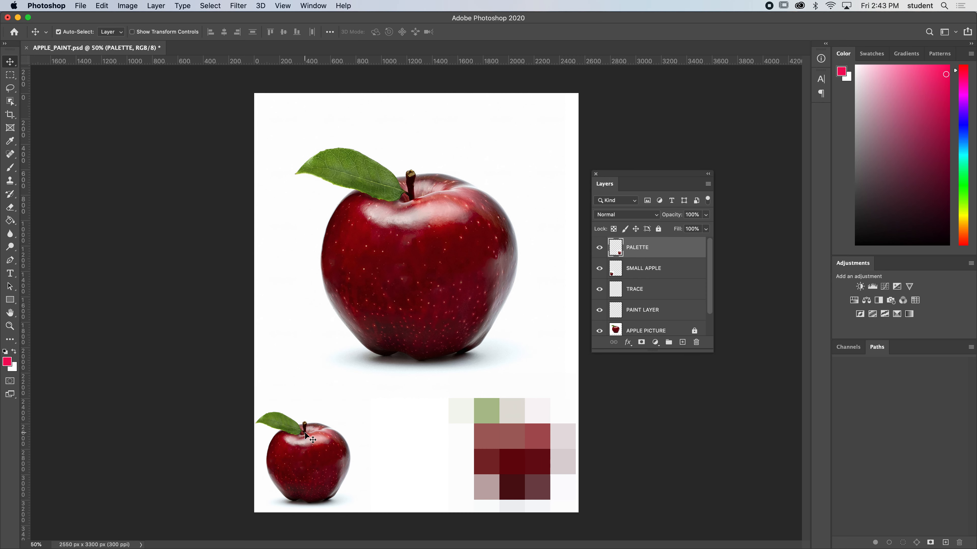
Go through the TRACE, PAINT LAYER and APPLE PICTURE layers and enlarge the layer list so every layer fits.
{"action": "left_click", "coordinate": [651, 290]}
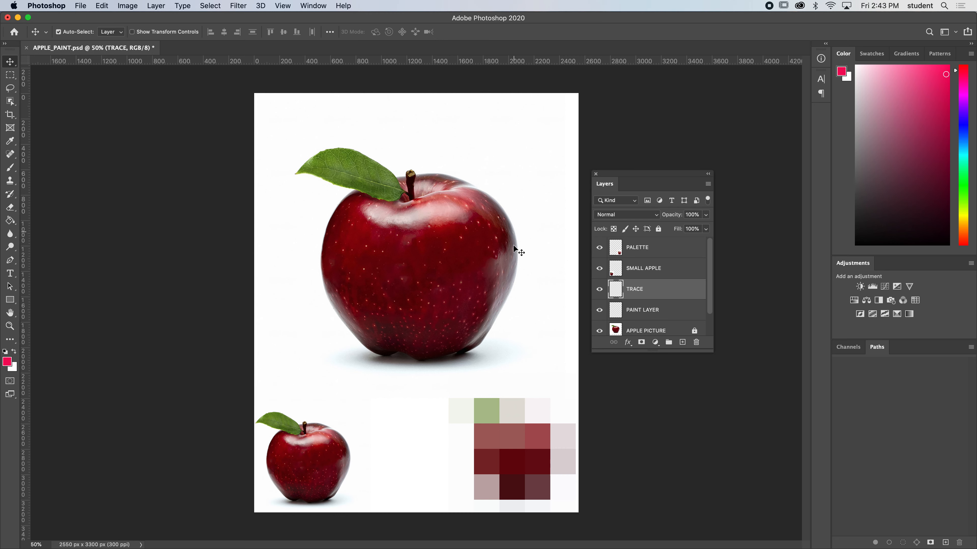
{"action": "left_click", "coordinate": [648, 313]}
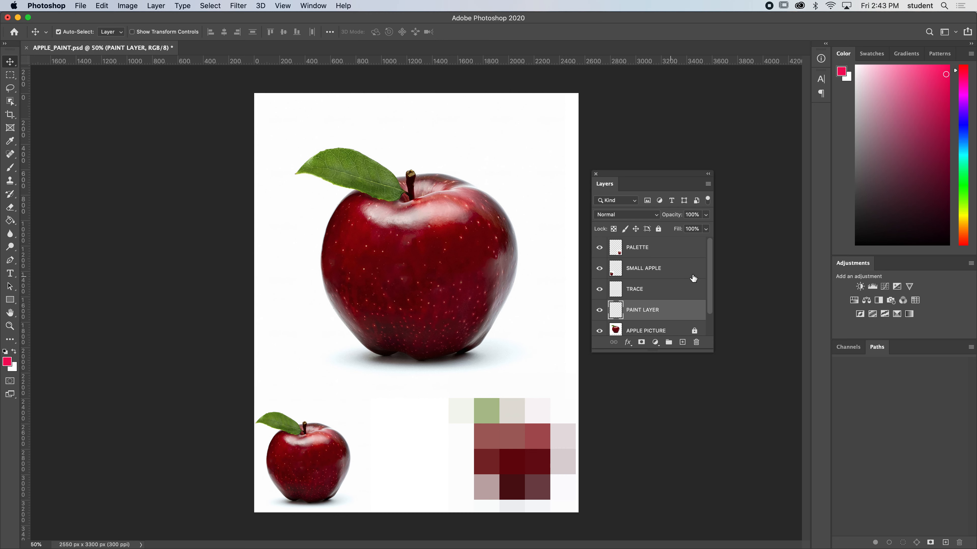
{"action": "scroll", "coordinate": [710, 270], "scroll_direction": "down", "scroll_amount": 1}
{"action": "left_click", "coordinate": [662, 313]}
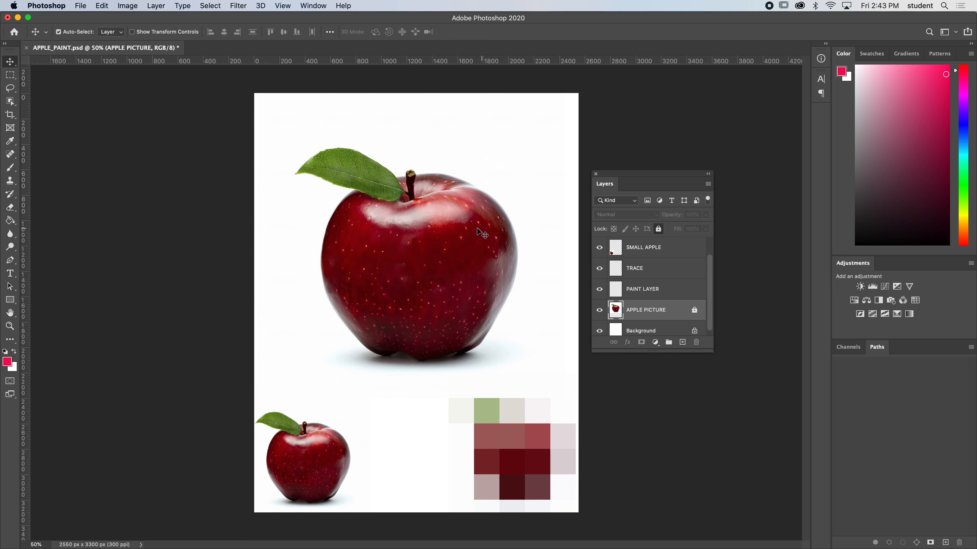
{"action": "scroll", "coordinate": [708, 317], "scroll_direction": "down", "scroll_amount": 1}
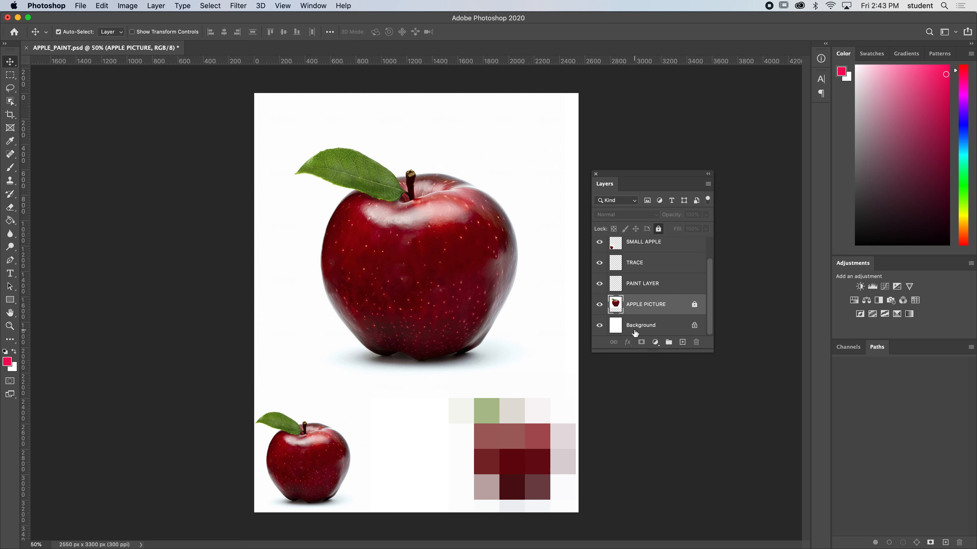
{"action": "left_click_drag", "start_coordinate": [698, 350], "coordinate": [699, 411]}
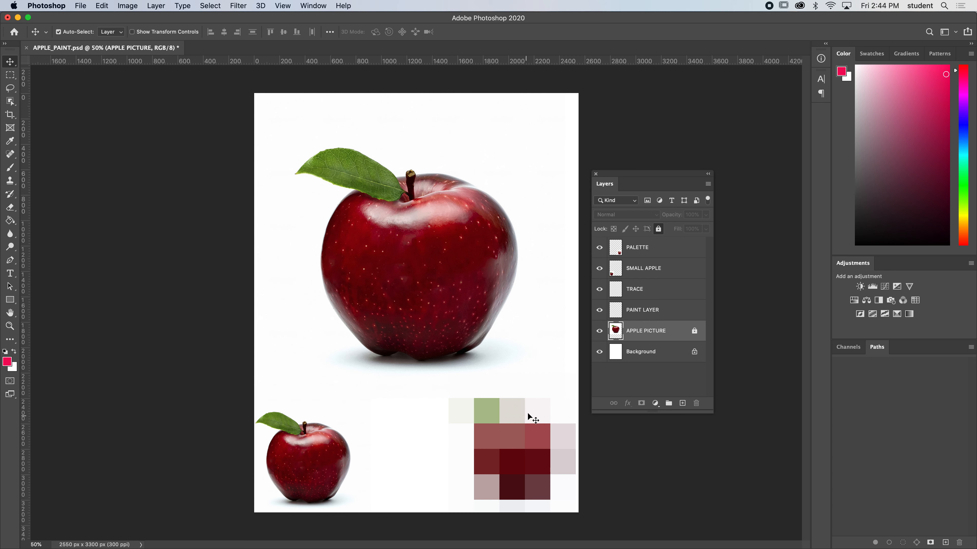
Delete the PALETTE layer and place a duplicate of the small apple at the page's lower right.
{"action": "left_click", "coordinate": [513, 446]}
{"action": "key", "text": "Delete"}
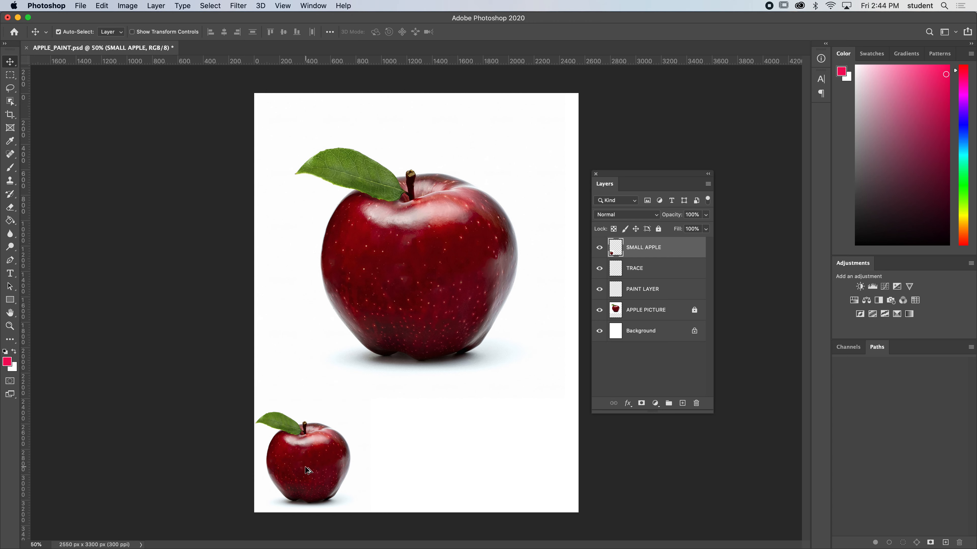
{"action": "left_click_drag", "start_coordinate": [320, 466], "coordinate": [522, 465]}
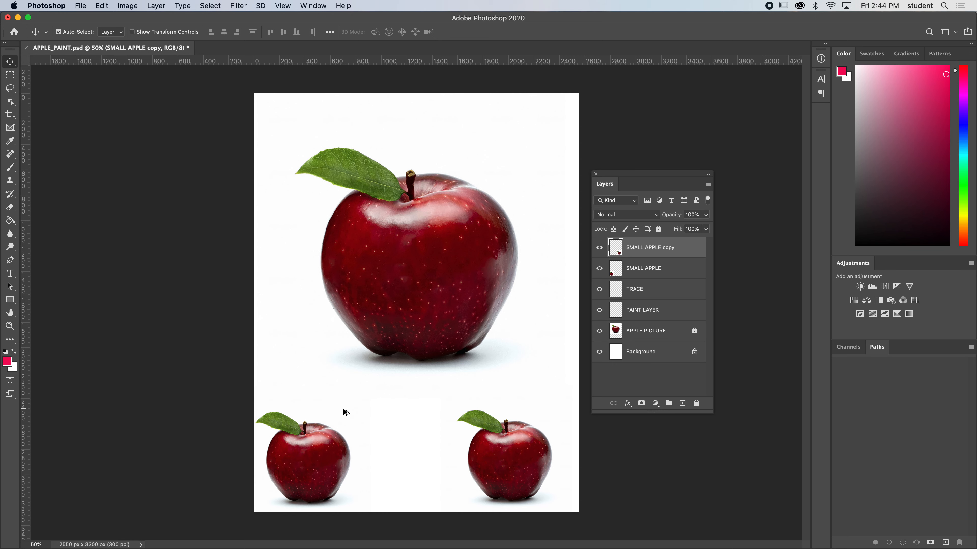
{"action": "left_click_drag", "start_coordinate": [322, 454], "coordinate": [351, 443]}
{"action": "left_click_drag", "start_coordinate": [351, 444], "coordinate": [316, 372]}
{"action": "key", "text": "super+z"}
{"action": "key", "text": "super+z"}
{"action": "key", "text": "super+z"}
{"action": "key", "text": "super+z"}
Apply a Mosaic filter with a cell size of 116 to the duplicated small apple.
{"action": "left_click", "coordinate": [237, 5]}
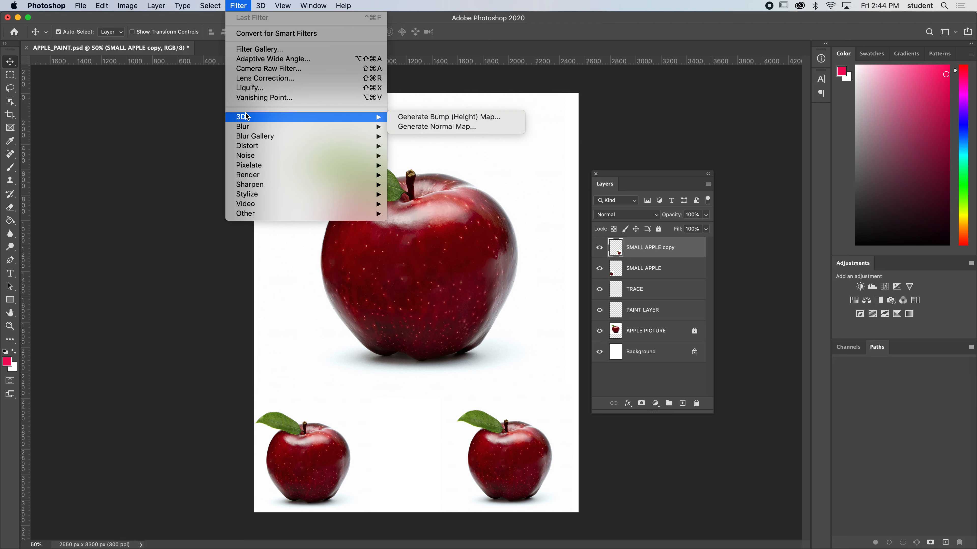
{"action": "mouse_move", "coordinate": [257, 166]}
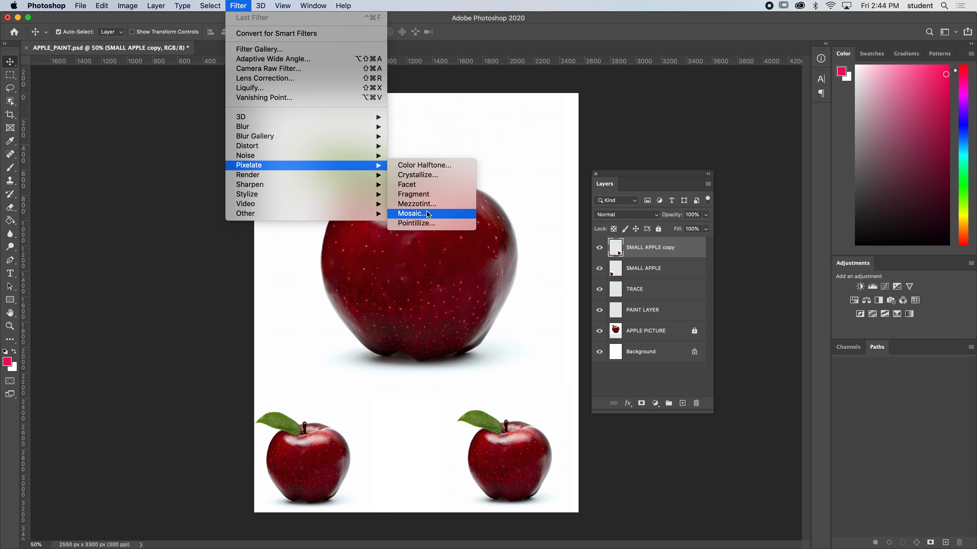
{"action": "left_click", "coordinate": [412, 213]}
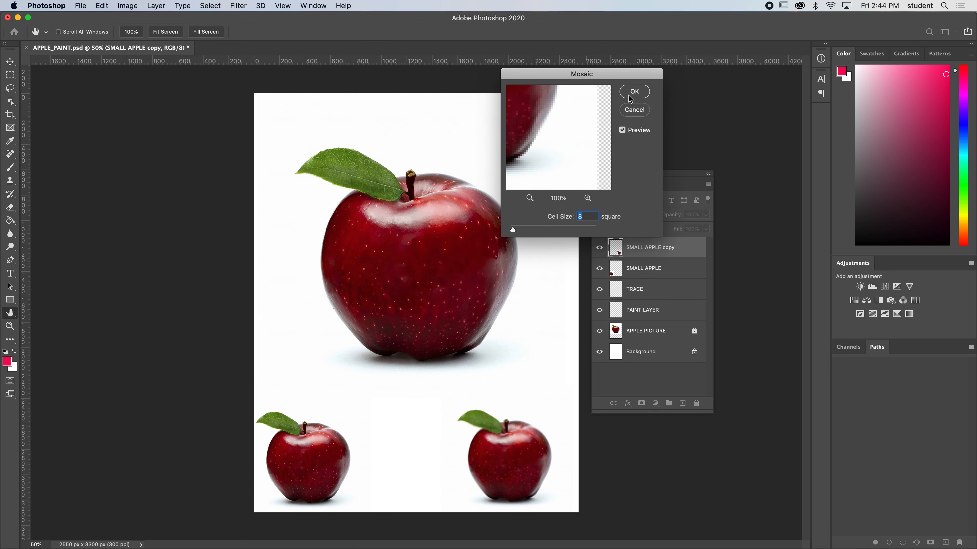
{"action": "left_click", "coordinate": [529, 198]}
{"action": "left_click", "coordinate": [529, 199]}
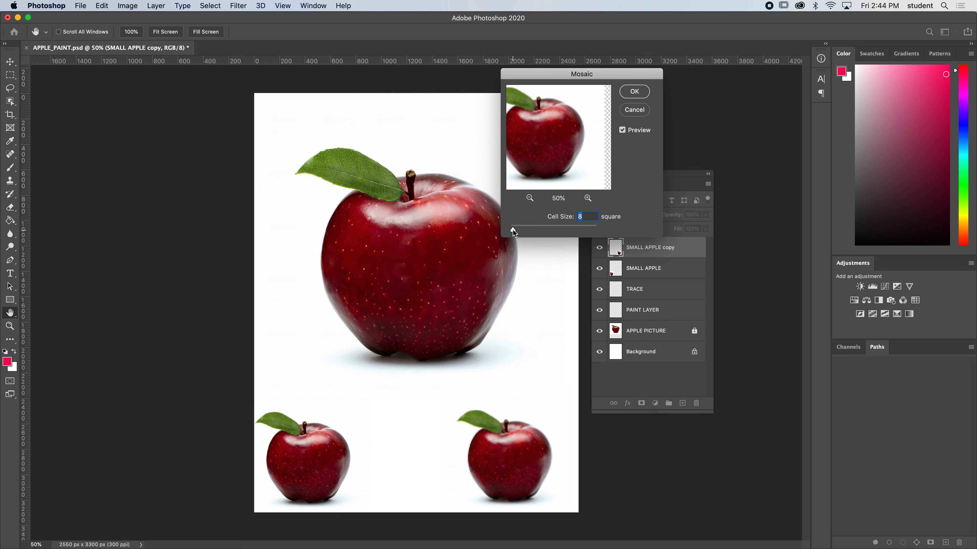
{"action": "left_click_drag", "start_coordinate": [513, 231], "coordinate": [546, 230]}
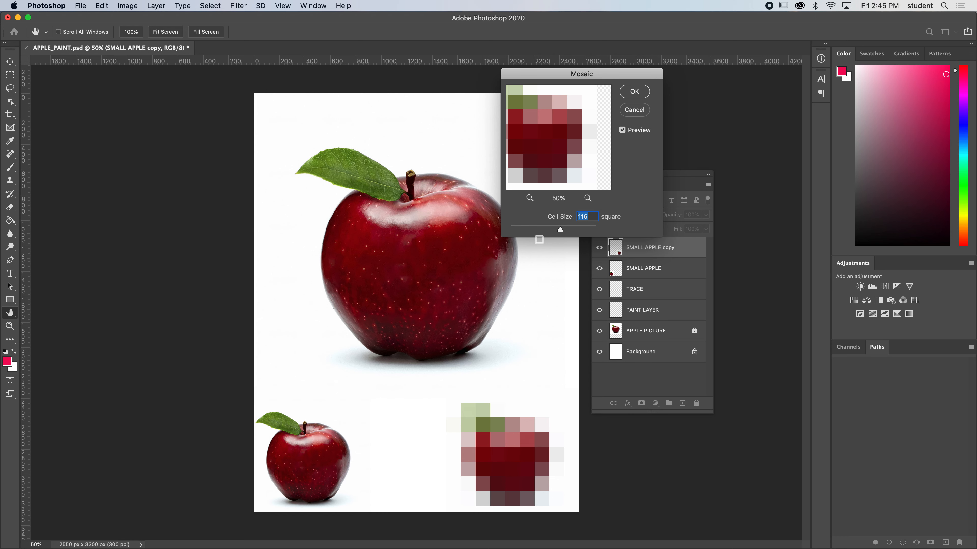
{"action": "left_click", "coordinate": [634, 91]}
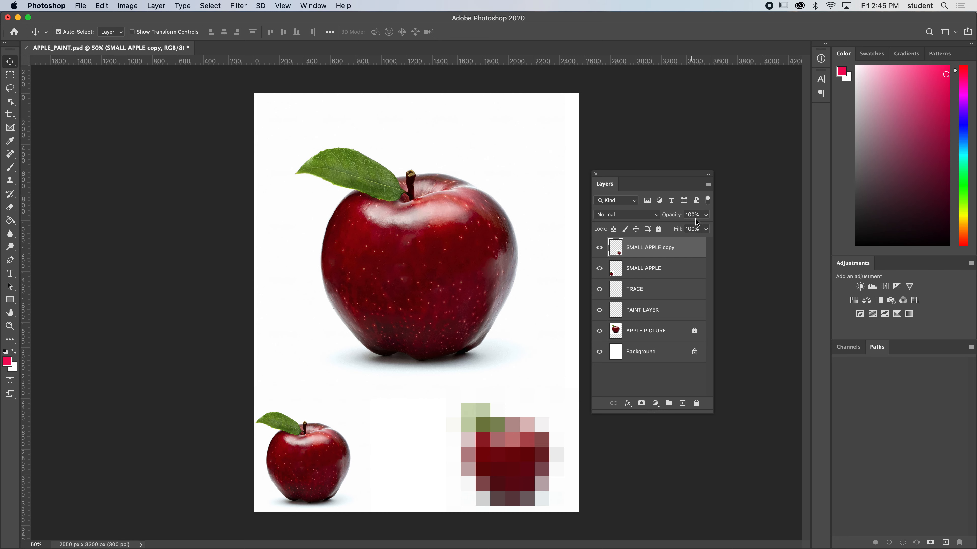
Lock the SMALL APPLE copy, SMALL APPLE and PAINT LAYER layers.
{"action": "left_click", "coordinate": [659, 229]}
{"action": "left_click", "coordinate": [673, 267]}
{"action": "left_click", "coordinate": [658, 230]}
{"action": "left_click", "coordinate": [654, 313]}
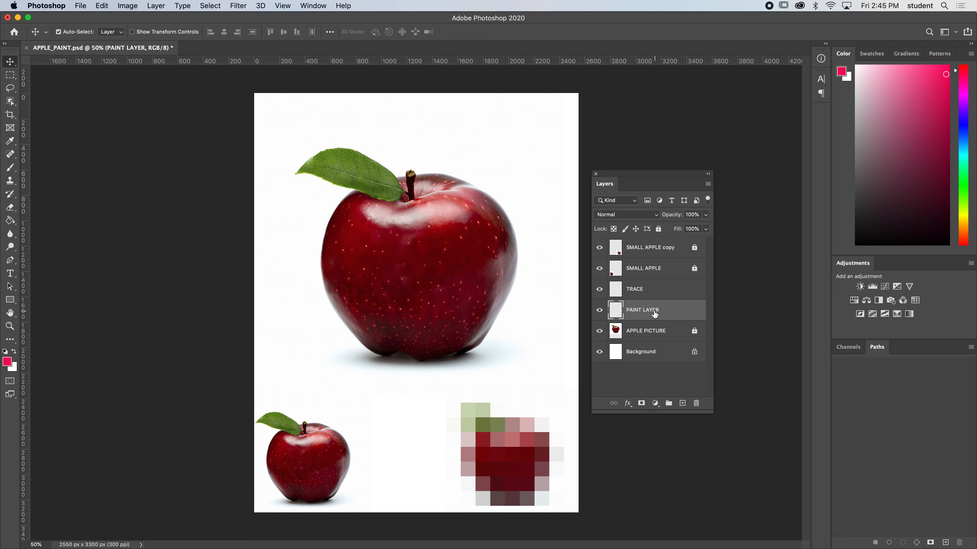
{"action": "left_click", "coordinate": [659, 229]}
{"action": "left_click", "coordinate": [662, 334]}
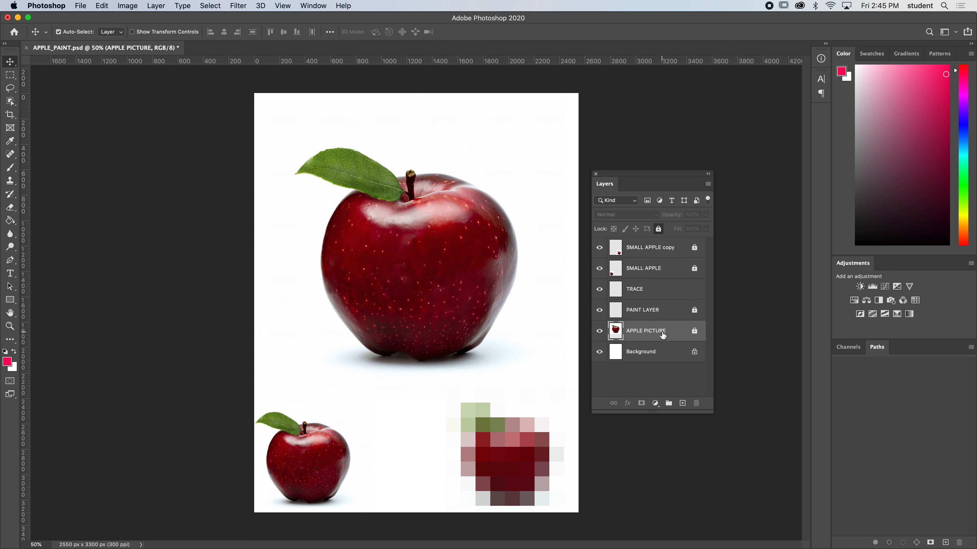
Try to paint over the large apple with the Brush tool while the locked SMALL APPLE layer is active.
{"action": "left_click", "coordinate": [664, 294]}
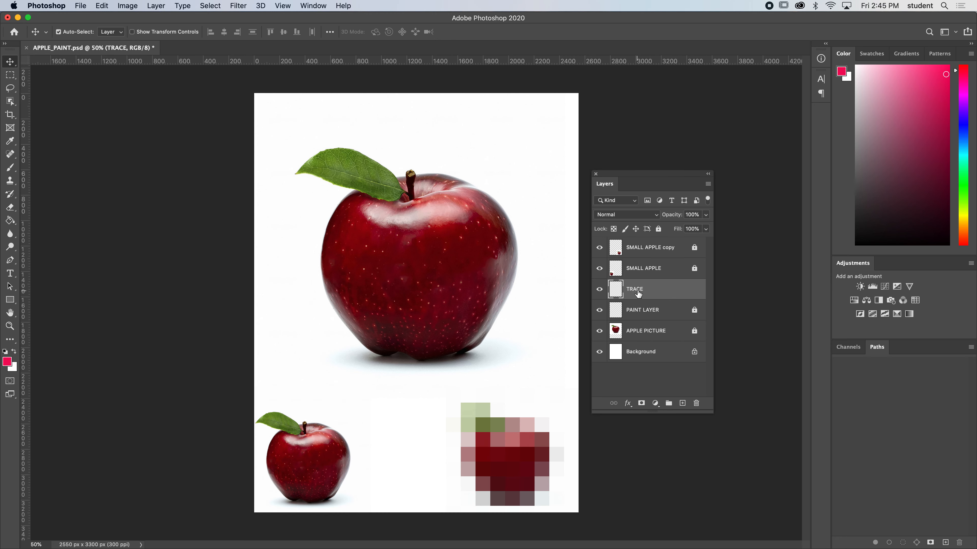
{"action": "left_click", "coordinate": [667, 256]}
{"action": "left_click", "coordinate": [665, 273]}
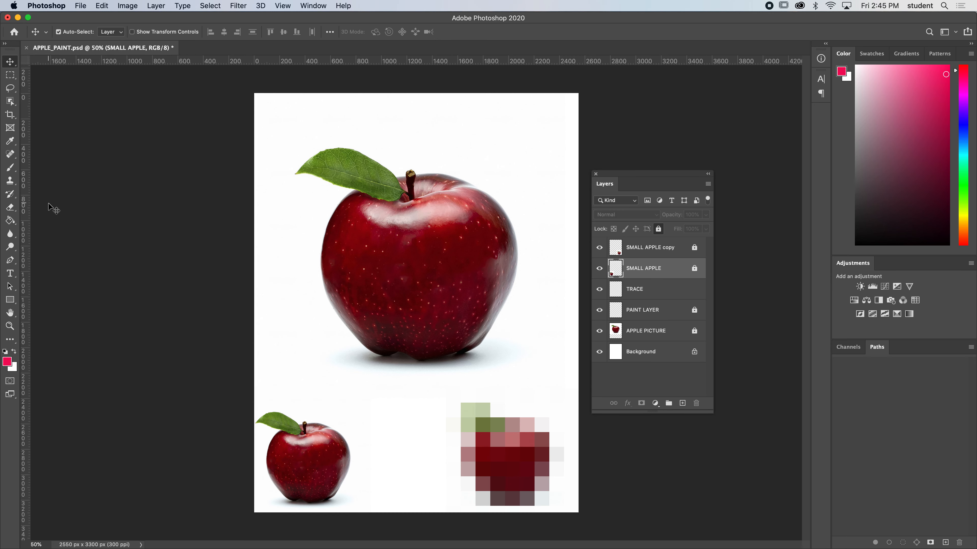
{"action": "left_click", "coordinate": [10, 168]}
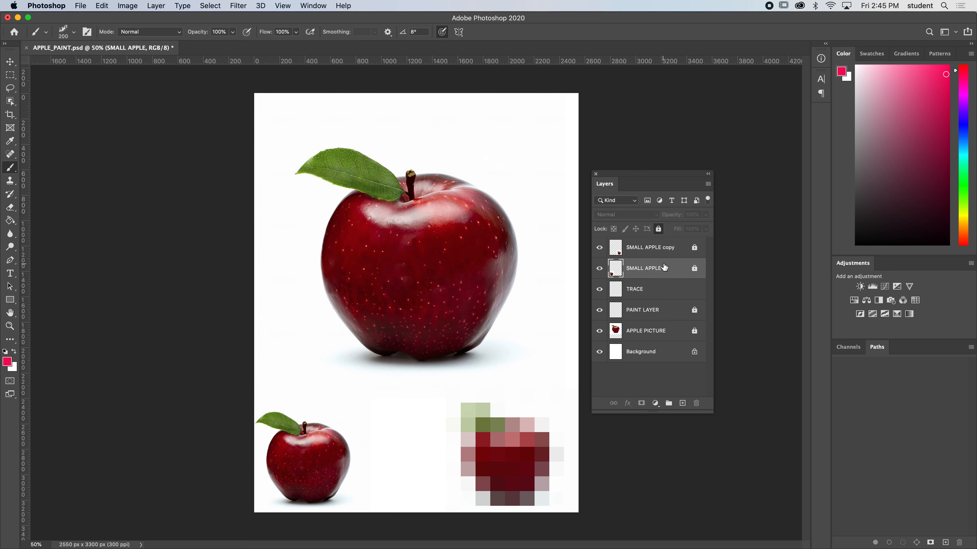
{"action": "left_click", "coordinate": [435, 263]}
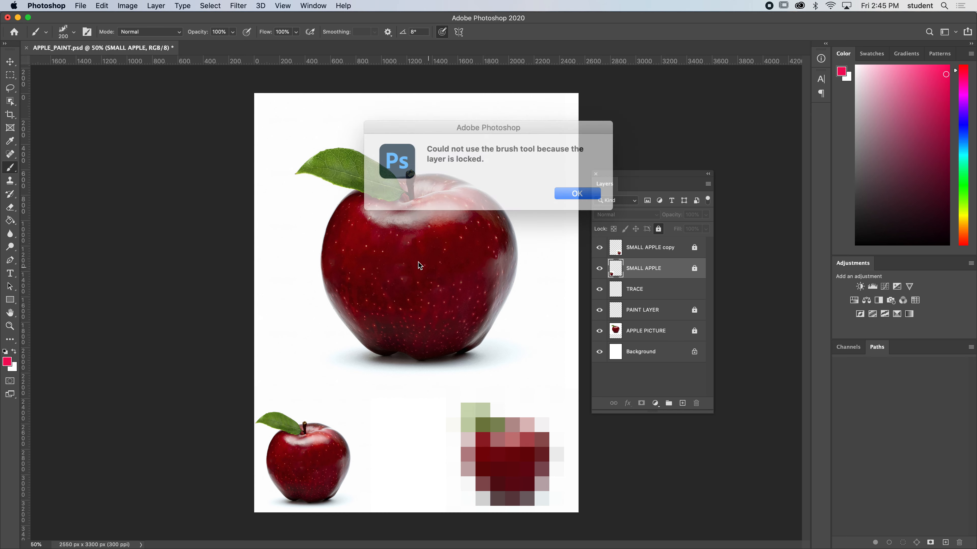
{"action": "left_click", "coordinate": [564, 190]}
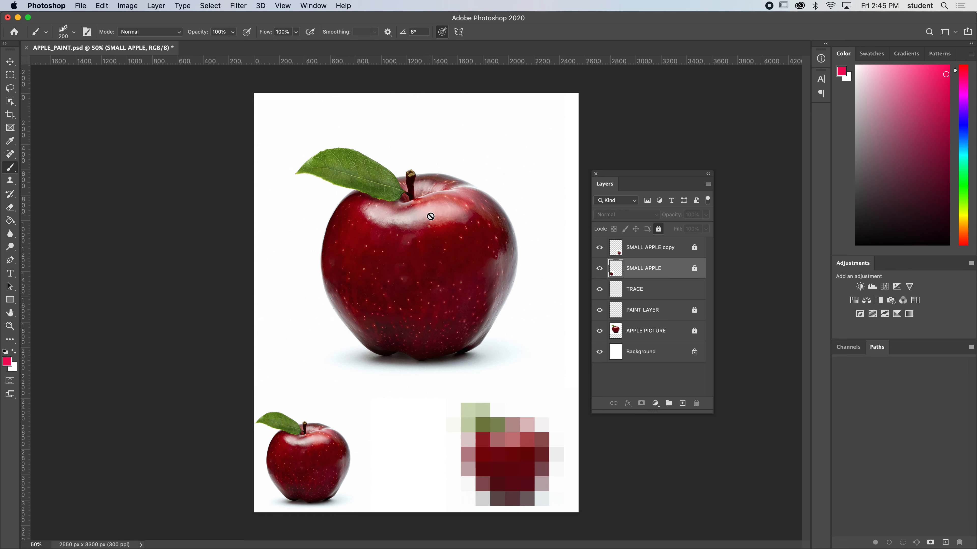
Activate the TRACE layer and choose the hard round brush with 100% hardness from General Brushes.
{"action": "left_click", "coordinate": [656, 289]}
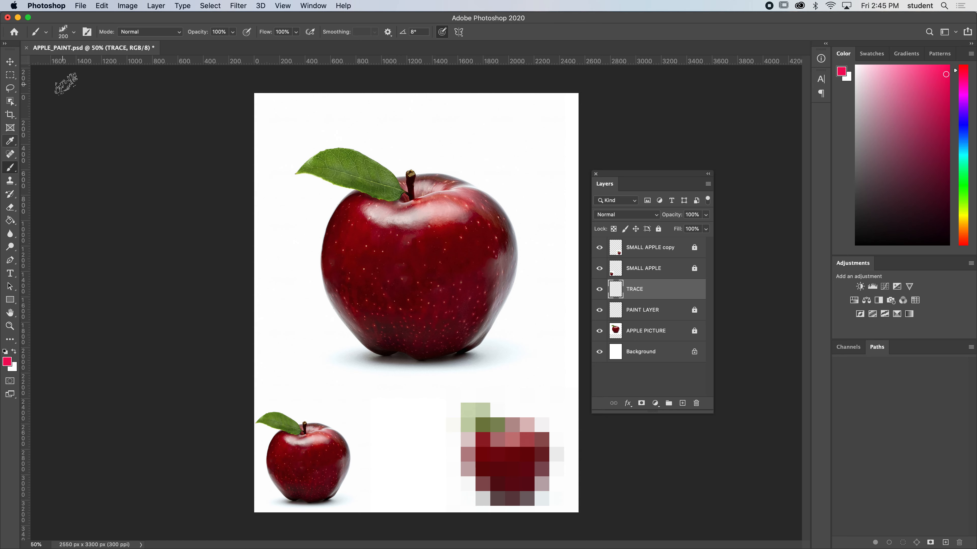
{"action": "left_click", "coordinate": [70, 33]}
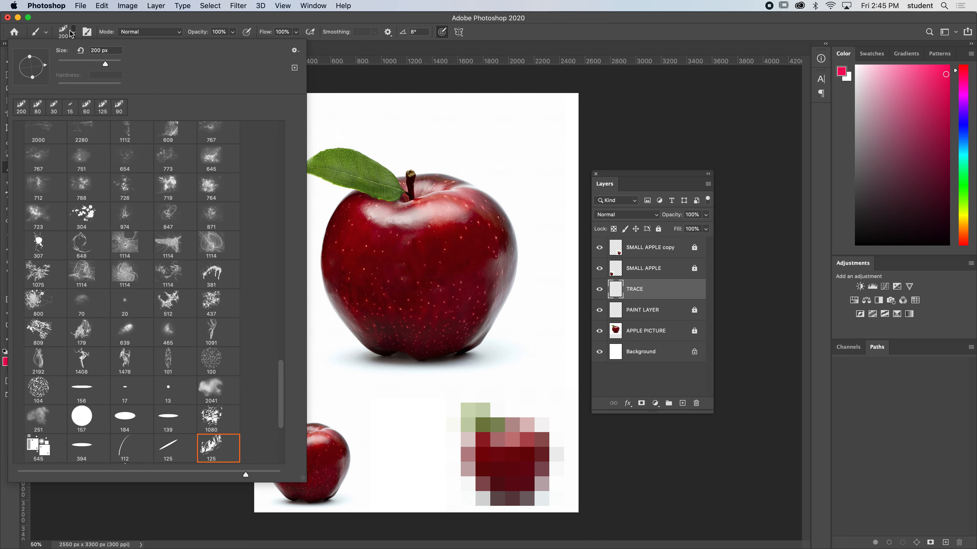
{"action": "left_click_drag", "start_coordinate": [280, 402], "coordinate": [269, 98]}
{"action": "left_click", "coordinate": [19, 129]}
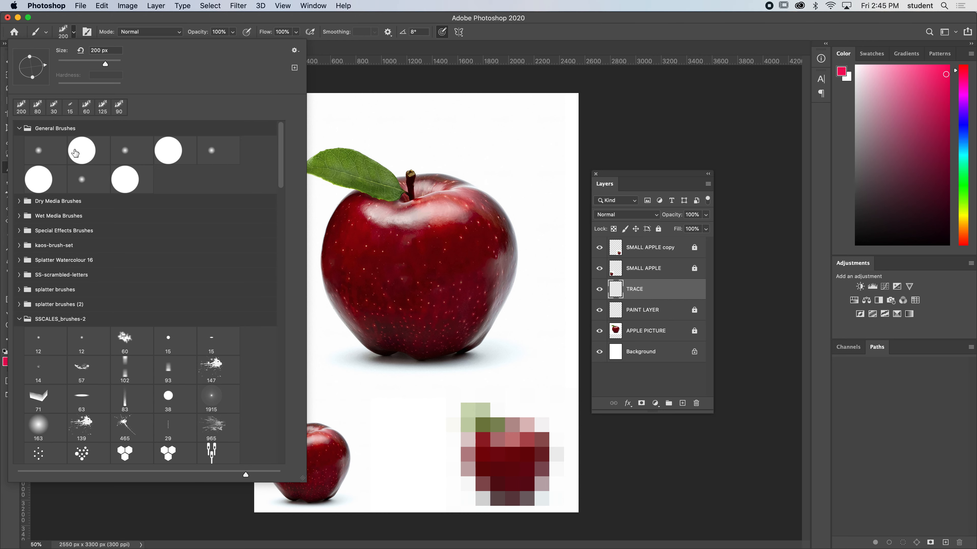
{"action": "left_click", "coordinate": [83, 155]}
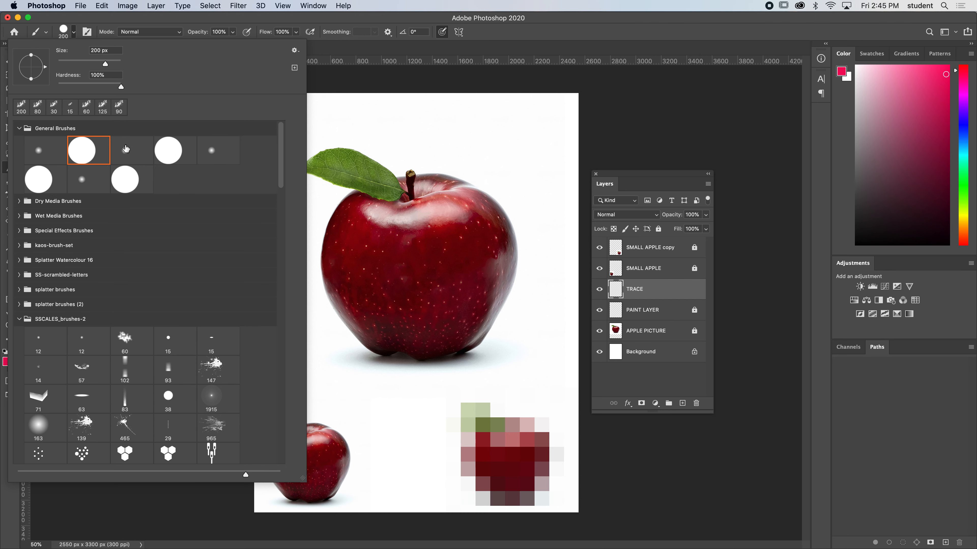
{"action": "left_click", "coordinate": [658, 108]}
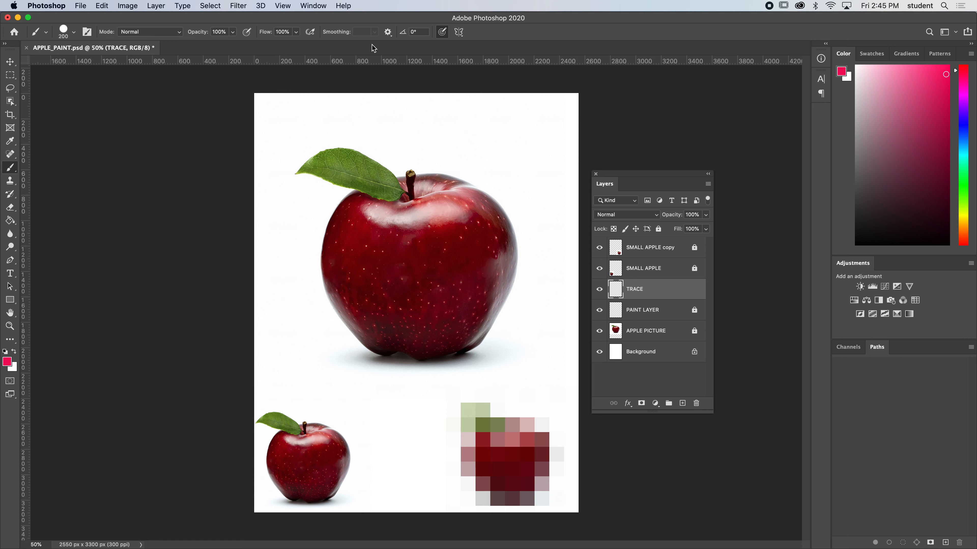
Try the brush's size-pressure option with test strokes beside the large apple and undo them.
{"action": "left_click", "coordinate": [442, 32]}
{"action": "left_click_drag", "start_coordinate": [533, 126], "coordinate": [544, 171]}
{"action": "key", "text": "super+z"}
{"action": "key", "text": "super+z"}
{"action": "left_click_drag", "start_coordinate": [543, 126], "coordinate": [536, 229]}
{"action": "key", "text": "super+z"}
Reduce the brush size to 8 px and reset the foreground colour to black, undoing the test strokes.
{"action": "key", "text": "bracketleft"}
{"action": "key", "text": "bracketleft"}
{"action": "key", "text": "bracketleft"}
{"action": "key", "text": "bracketleft"}
{"action": "key", "text": "bracketleft"}
{"action": "key", "text": "bracketleft"}
{"action": "left_click_drag", "start_coordinate": [278, 136], "coordinate": [271, 220]}
{"action": "key", "text": "super+z"}
{"action": "left_click", "coordinate": [5, 352]}
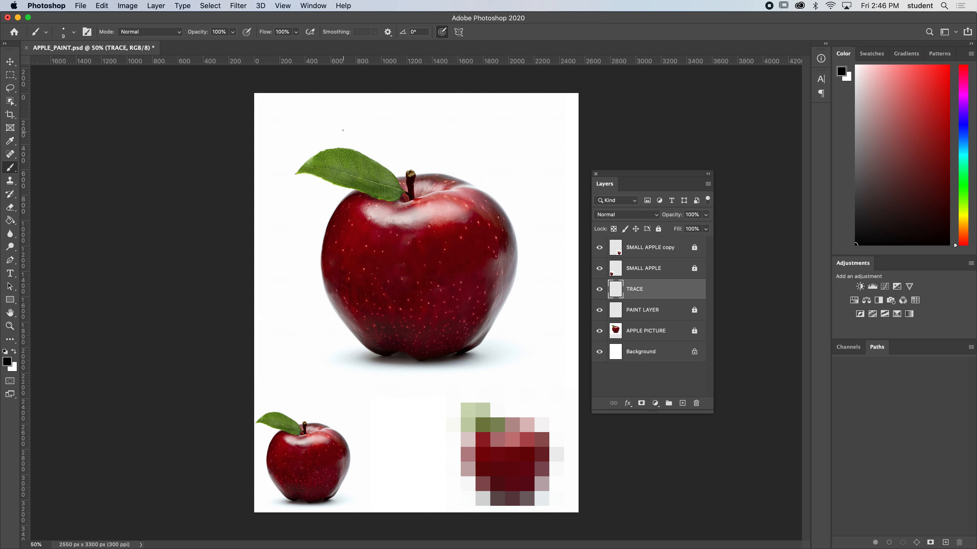
{"action": "left_click_drag", "start_coordinate": [282, 179], "coordinate": [304, 248]}
{"action": "key", "text": "super+z"}
Trace the large apple's outline, stem, highlight and shading edges in black on the TRACE layer.
{"action": "left_click_drag", "start_coordinate": [333, 312], "coordinate": [381, 357]}
{"action": "left_click_drag", "start_coordinate": [512, 285], "coordinate": [517, 266]}
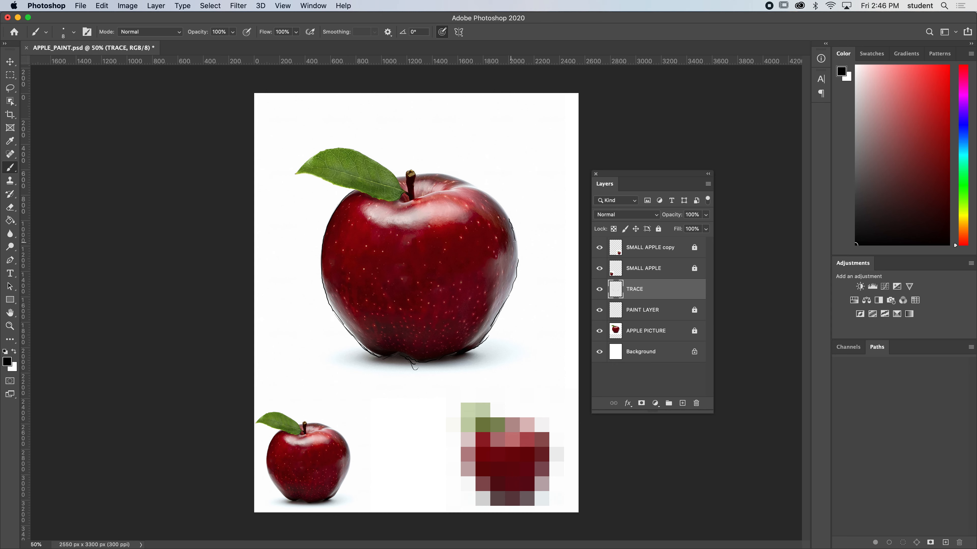
{"action": "left_click_drag", "start_coordinate": [515, 240], "coordinate": [517, 271]}
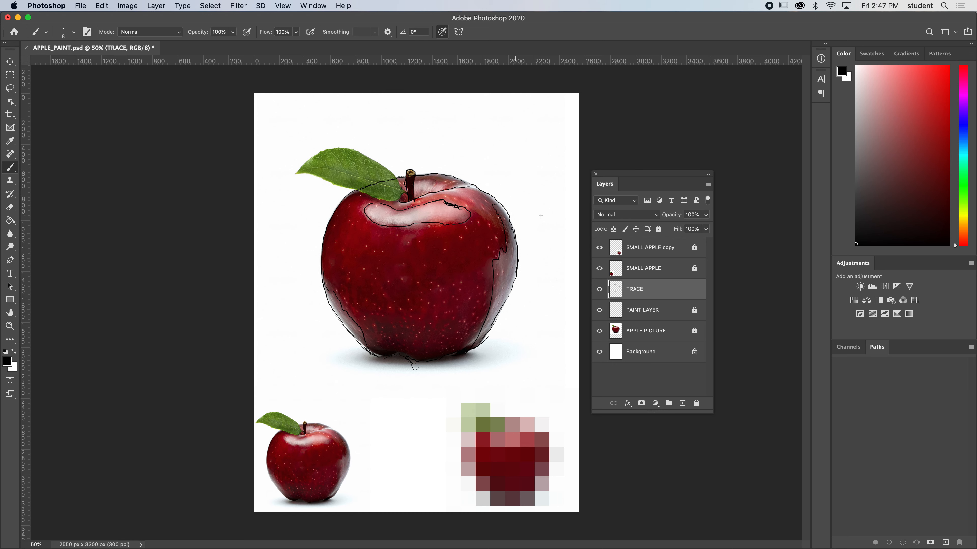
Check the traced lines by repeatedly hiding and showing the APPLE PICTURE layer.
{"action": "left_click", "coordinate": [599, 332]}
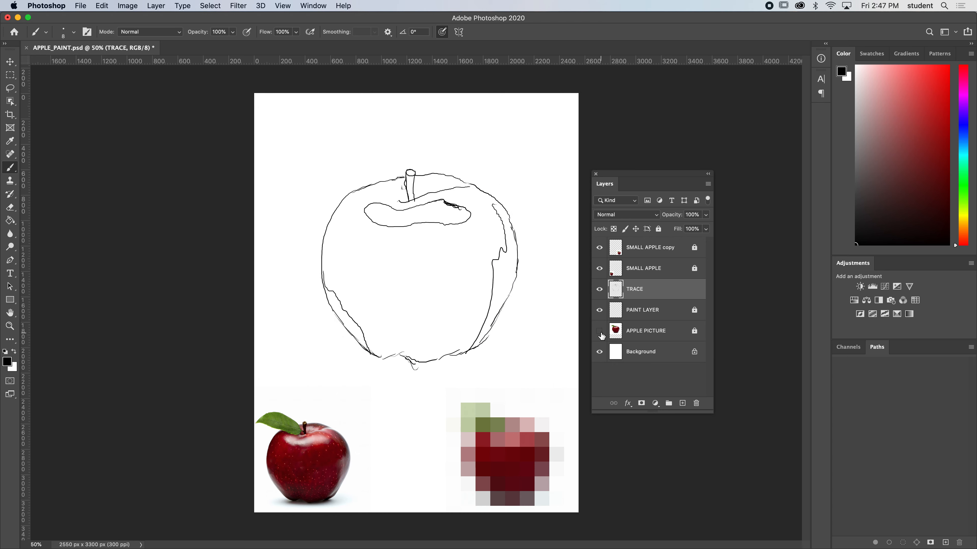
{"action": "left_click", "coordinate": [600, 333]}
{"action": "left_click", "coordinate": [600, 333]}
{"action": "left_click", "coordinate": [600, 333]}
{"action": "left_click", "coordinate": [601, 333]}
{"action": "left_click", "coordinate": [600, 333]}
{"action": "left_click", "coordinate": [601, 333]}
{"action": "left_click", "coordinate": [600, 333]}
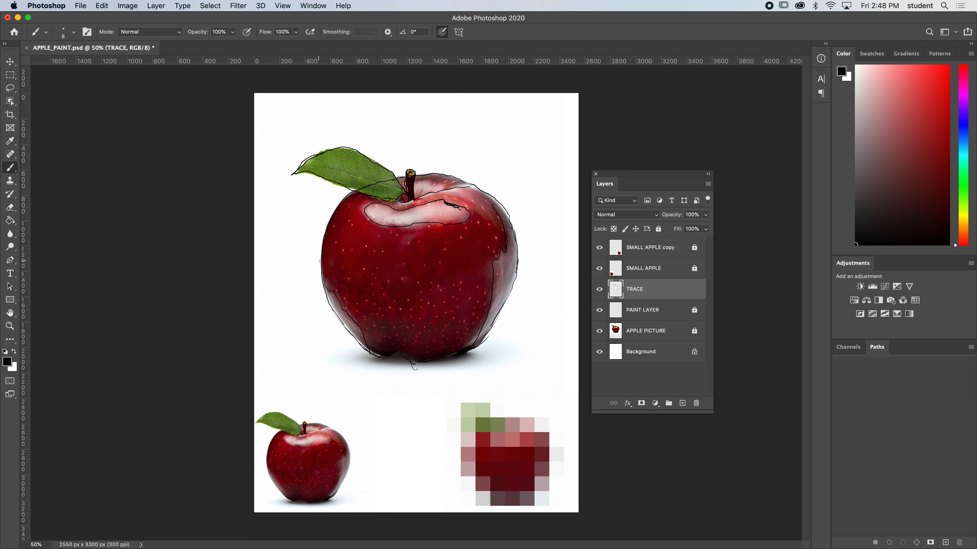
Lock the finished TRACE layer, and unlock and activate the PAINT LAYER.
{"action": "left_click", "coordinate": [601, 335]}
{"action": "left_click", "coordinate": [602, 332]}
{"action": "left_click", "coordinate": [658, 230]}
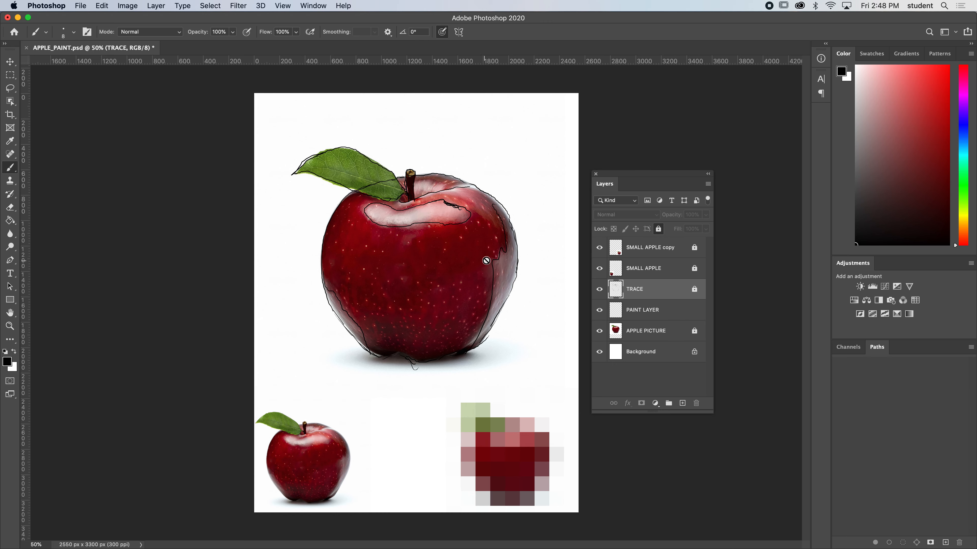
{"action": "left_click", "coordinate": [672, 314]}
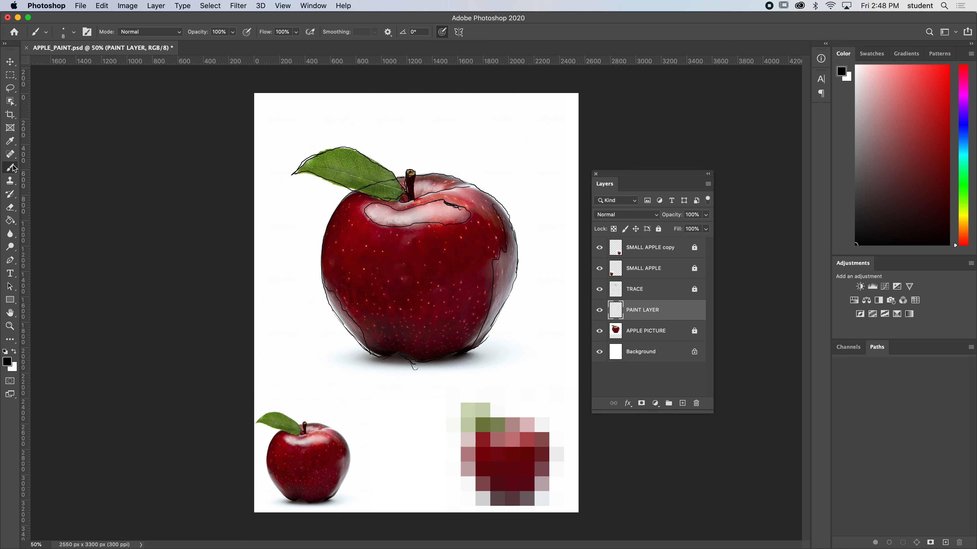
Choose the textured 125 px brush preset, undo a test stroke, and hide the APPLE PICTURE layer.
{"action": "left_click", "coordinate": [73, 34]}
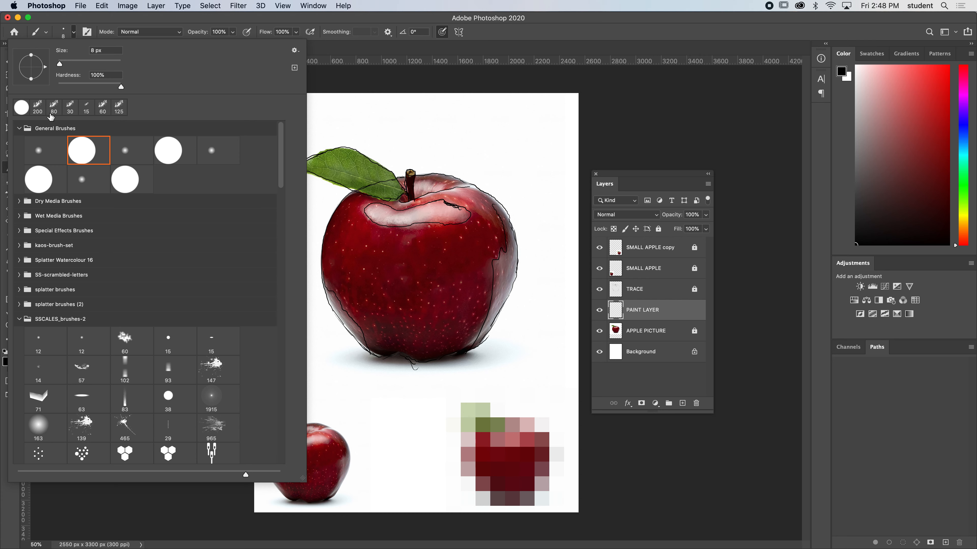
{"action": "left_click", "coordinate": [40, 110]}
{"action": "left_click_drag", "start_coordinate": [282, 161], "coordinate": [274, 419]}
{"action": "left_click", "coordinate": [216, 370]}
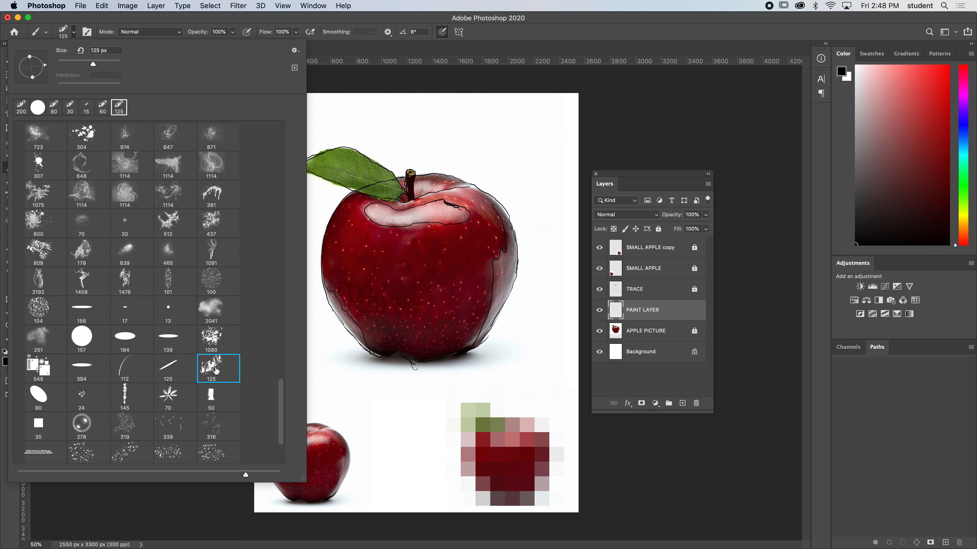
{"action": "left_click", "coordinate": [478, 112]}
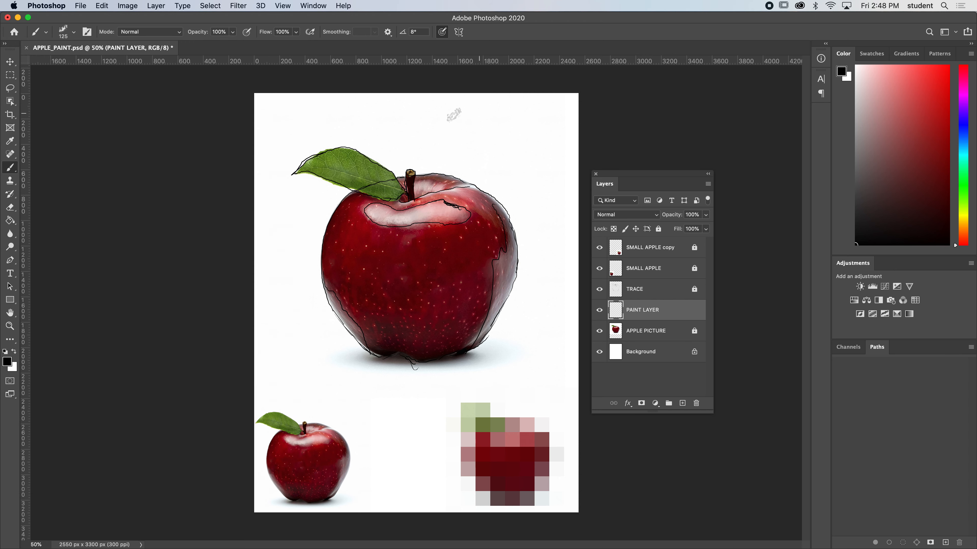
{"action": "left_click_drag", "start_coordinate": [479, 123], "coordinate": [492, 213]}
{"action": "key", "text": "super+z"}
{"action": "left_click", "coordinate": [600, 332]}
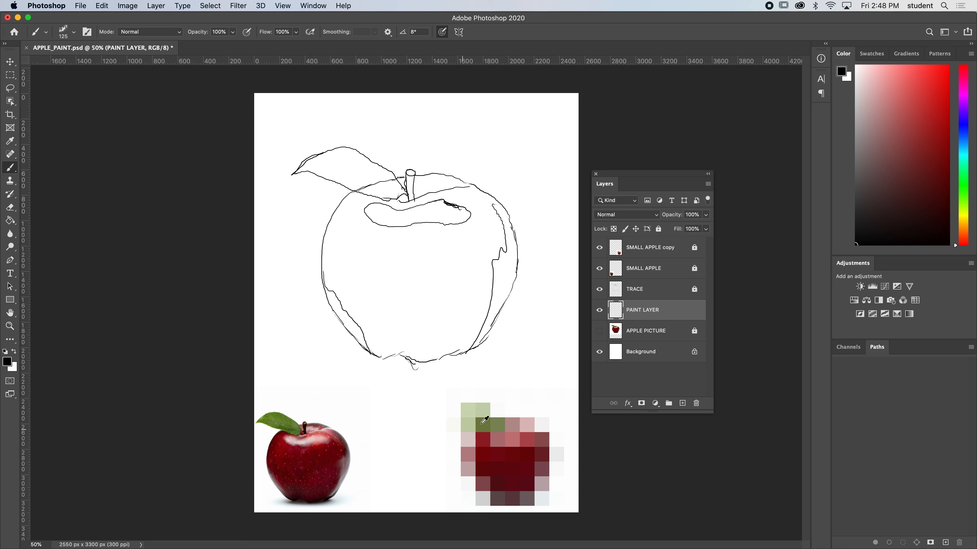
Sample a red from the mosaic, enlarge the brush to 200 px, and block in the whole apple and leaf on the PAINT LAYER.
{"action": "left_click", "coordinate": [499, 453], "text": "alt"}
{"action": "mouse_move", "coordinate": [500, 450]}
{"action": "left_mouse_down", "text": "alt"}
{"action": "mouse_move", "coordinate": [489, 456]}
{"action": "mouse_move", "coordinate": [472, 427]}
{"action": "mouse_move", "coordinate": [478, 436]}
{"action": "left_mouse_up", "text": "alt"}
{"action": "left_click", "coordinate": [487, 454], "text": "alt"}
{"action": "left_click", "coordinate": [488, 452], "text": "alt"}
{"action": "key", "text": "bracketright"}
{"action": "key", "text": "bracketright"}
{"action": "mouse_move", "coordinate": [335, 231]}
{"action": "left_mouse_down"}
{"action": "mouse_move", "coordinate": [341, 283]}
{"action": "mouse_move", "coordinate": [336, 236]}
{"action": "mouse_move", "coordinate": [354, 305]}
{"action": "mouse_move", "coordinate": [345, 272]}
{"action": "mouse_move", "coordinate": [331, 276]}
{"action": "mouse_move", "coordinate": [365, 346]}
{"action": "mouse_move", "coordinate": [403, 351]}
{"action": "mouse_move", "coordinate": [399, 327]}
{"action": "mouse_move", "coordinate": [406, 337]}
{"action": "mouse_move", "coordinate": [397, 334]}
{"action": "mouse_move", "coordinate": [460, 336]}
{"action": "mouse_move", "coordinate": [450, 343]}
{"action": "mouse_move", "coordinate": [470, 313]}
{"action": "mouse_move", "coordinate": [467, 348]}
{"action": "mouse_move", "coordinate": [497, 287]}
{"action": "mouse_move", "coordinate": [502, 301]}
{"action": "mouse_move", "coordinate": [503, 231]}
{"action": "mouse_move", "coordinate": [505, 264]}
{"action": "mouse_move", "coordinate": [497, 210]}
{"action": "mouse_move", "coordinate": [472, 192]}
{"action": "mouse_move", "coordinate": [481, 230]}
{"action": "mouse_move", "coordinate": [465, 201]}
{"action": "mouse_move", "coordinate": [431, 188]}
{"action": "mouse_move", "coordinate": [352, 189]}
{"action": "mouse_move", "coordinate": [328, 269]}
{"action": "mouse_move", "coordinate": [347, 219]}
{"action": "mouse_move", "coordinate": [337, 215]}
{"action": "mouse_move", "coordinate": [368, 281]}
{"action": "mouse_move", "coordinate": [376, 211]}
{"action": "mouse_move", "coordinate": [413, 314]}
{"action": "mouse_move", "coordinate": [413, 242]}
{"action": "mouse_move", "coordinate": [397, 192]}
{"action": "mouse_move", "coordinate": [465, 263]}
{"action": "mouse_move", "coordinate": [465, 222]}
{"action": "mouse_move", "coordinate": [466, 317]}
{"action": "mouse_move", "coordinate": [413, 247]}
{"action": "mouse_move", "coordinate": [409, 353]}
{"action": "mouse_move", "coordinate": [346, 261]}
{"action": "left_mouse_up"}
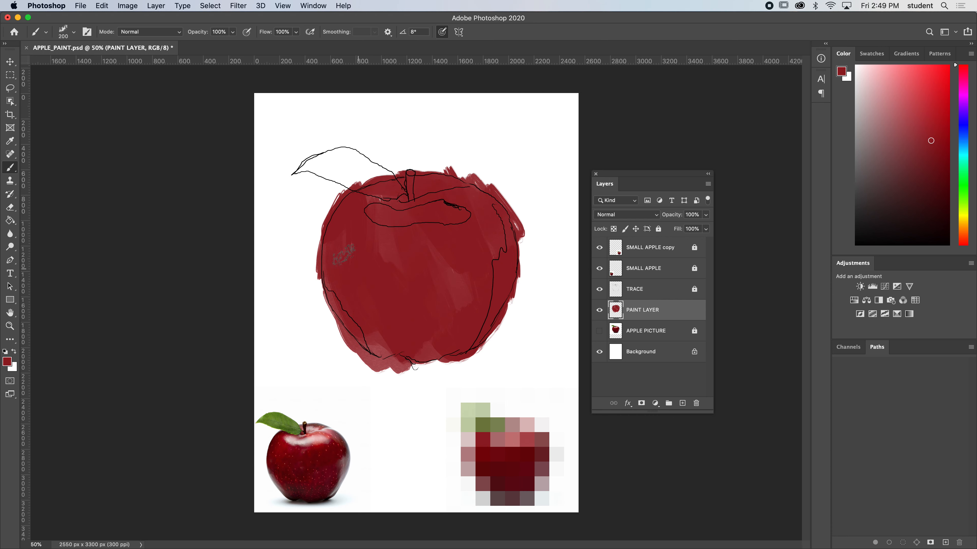
{"action": "mouse_move", "coordinate": [369, 196]}
{"action": "left_mouse_down"}
{"action": "mouse_move", "coordinate": [341, 161]}
{"action": "mouse_move", "coordinate": [314, 167]}
{"action": "mouse_move", "coordinate": [392, 186]}
{"action": "mouse_move", "coordinate": [325, 151]}
{"action": "mouse_move", "coordinate": [319, 167]}
{"action": "mouse_move", "coordinate": [416, 205]}
{"action": "mouse_move", "coordinate": [360, 190]}
{"action": "mouse_move", "coordinate": [388, 226]}
{"action": "mouse_move", "coordinate": [361, 205]}
{"action": "mouse_move", "coordinate": [348, 183]}
{"action": "left_mouse_up"}
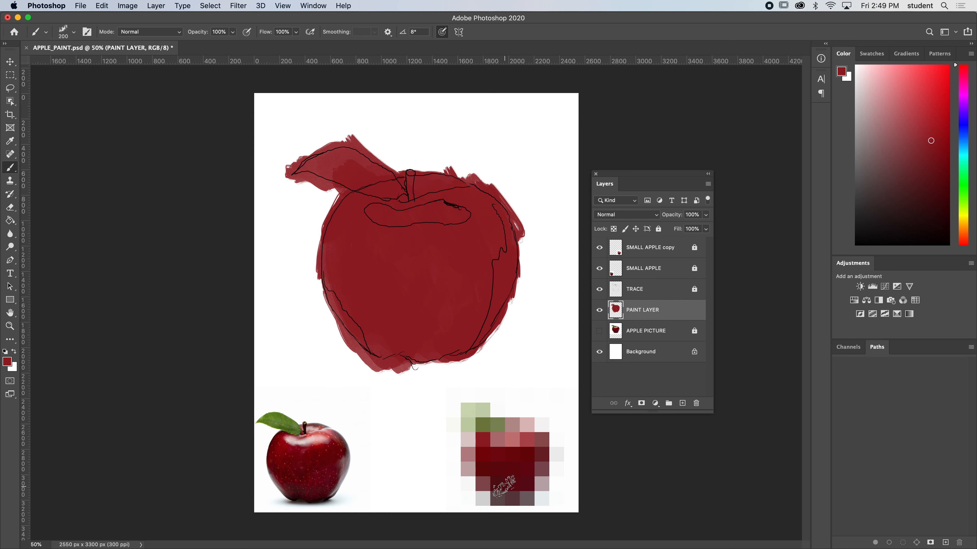
Sample a dark red from the mosaic and shade the apple's bottom, left edge and upper right edge.
{"action": "left_click", "coordinate": [507, 489], "text": "alt"}
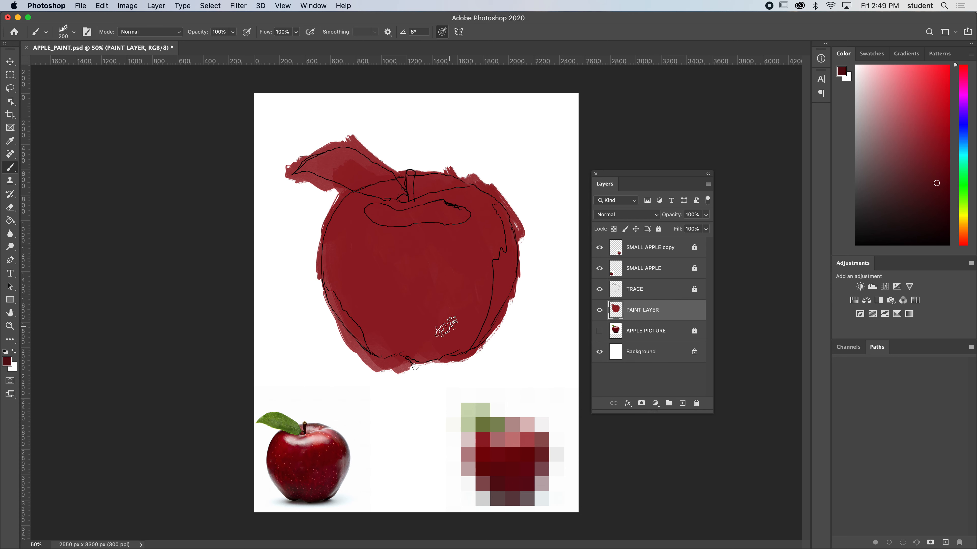
{"action": "left_click", "coordinate": [500, 481], "text": "alt"}
{"action": "mouse_move", "coordinate": [388, 339]}
{"action": "left_mouse_down"}
{"action": "mouse_move", "coordinate": [415, 331]}
{"action": "mouse_move", "coordinate": [451, 348]}
{"action": "mouse_move", "coordinate": [373, 338]}
{"action": "mouse_move", "coordinate": [358, 317]}
{"action": "mouse_move", "coordinate": [366, 333]}
{"action": "mouse_move", "coordinate": [461, 341]}
{"action": "mouse_move", "coordinate": [422, 349]}
{"action": "left_mouse_up"}
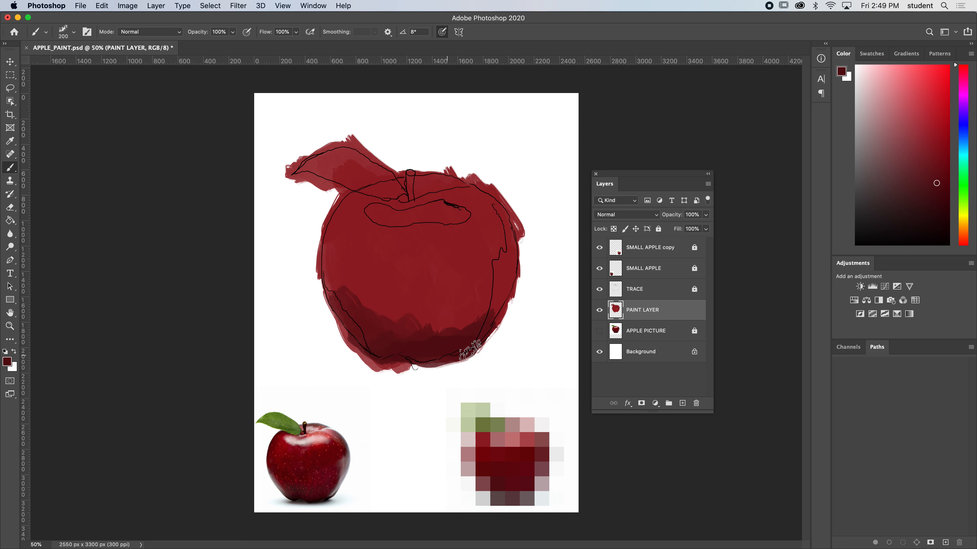
{"action": "mouse_move", "coordinate": [358, 196]}
{"action": "left_mouse_down"}
{"action": "mouse_move", "coordinate": [323, 242]}
{"action": "mouse_move", "coordinate": [347, 192]}
{"action": "mouse_move", "coordinate": [342, 306]}
{"action": "left_mouse_up"}
{"action": "mouse_move", "coordinate": [523, 218]}
{"action": "left_mouse_down"}
{"action": "mouse_move", "coordinate": [498, 185]}
{"action": "mouse_move", "coordinate": [489, 199]}
{"action": "mouse_move", "coordinate": [478, 190]}
{"action": "mouse_move", "coordinate": [496, 262]}
{"action": "mouse_move", "coordinate": [486, 221]}
{"action": "left_mouse_up"}
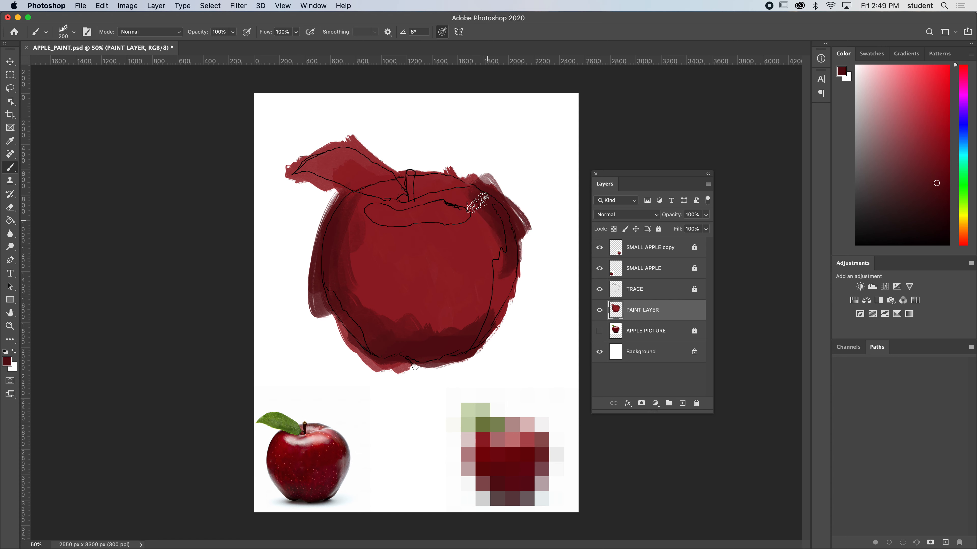
{"action": "mouse_move", "coordinate": [396, 319]}
{"action": "left_mouse_down"}
{"action": "mouse_move", "coordinate": [403, 345]}
{"action": "mouse_move", "coordinate": [421, 308]}
{"action": "mouse_move", "coordinate": [383, 329]}
{"action": "mouse_move", "coordinate": [473, 352]}
{"action": "left_mouse_up"}
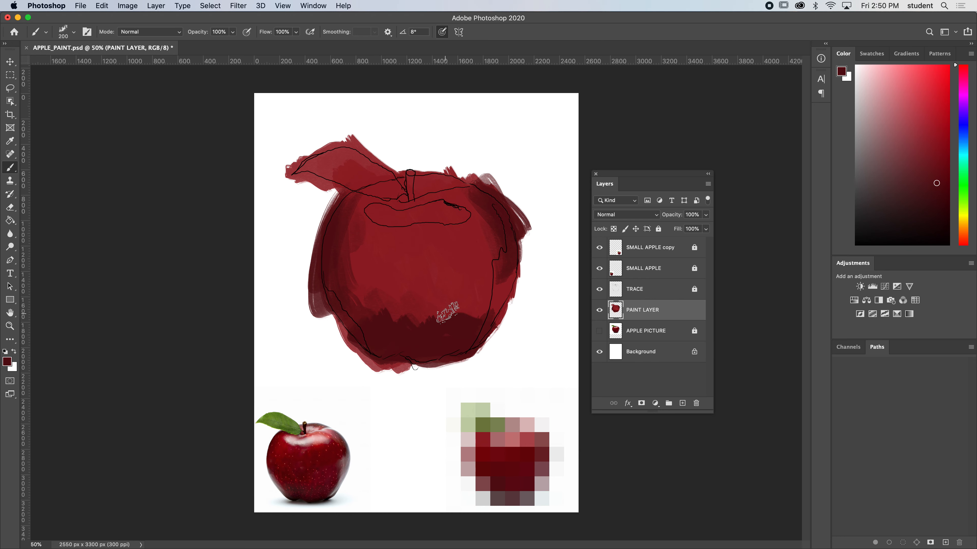
{"action": "mouse_move", "coordinate": [364, 325]}
{"action": "left_mouse_down"}
{"action": "mouse_move", "coordinate": [463, 315]}
{"action": "mouse_move", "coordinate": [381, 321]}
{"action": "mouse_move", "coordinate": [375, 311]}
{"action": "mouse_move", "coordinate": [422, 319]}
{"action": "mouse_move", "coordinate": [434, 305]}
{"action": "mouse_move", "coordinate": [456, 323]}
{"action": "mouse_move", "coordinate": [441, 311]}
{"action": "mouse_move", "coordinate": [431, 340]}
{"action": "mouse_move", "coordinate": [381, 305]}
{"action": "mouse_move", "coordinate": [386, 329]}
{"action": "mouse_move", "coordinate": [382, 307]}
{"action": "mouse_move", "coordinate": [431, 338]}
{"action": "mouse_move", "coordinate": [427, 300]}
{"action": "mouse_move", "coordinate": [468, 329]}
{"action": "mouse_move", "coordinate": [383, 317]}
{"action": "mouse_move", "coordinate": [383, 329]}
{"action": "mouse_move", "coordinate": [361, 298]}
{"action": "mouse_move", "coordinate": [392, 323]}
{"action": "left_mouse_up"}
Blend the upper boundary of the bottom shadow into the body using intermediate reds sampled from the painting.
{"action": "left_click", "coordinate": [427, 300], "text": "alt"}
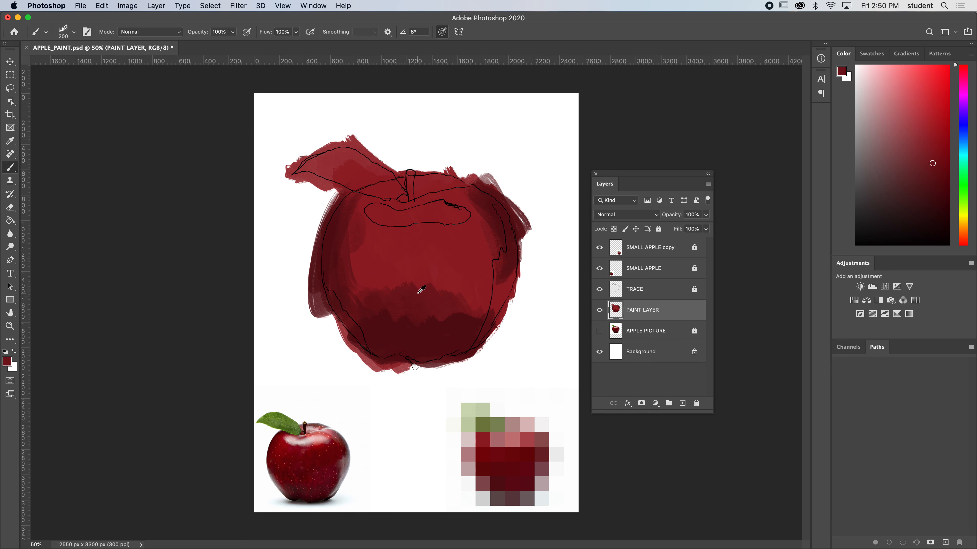
{"action": "left_click", "coordinate": [424, 304], "text": "alt"}
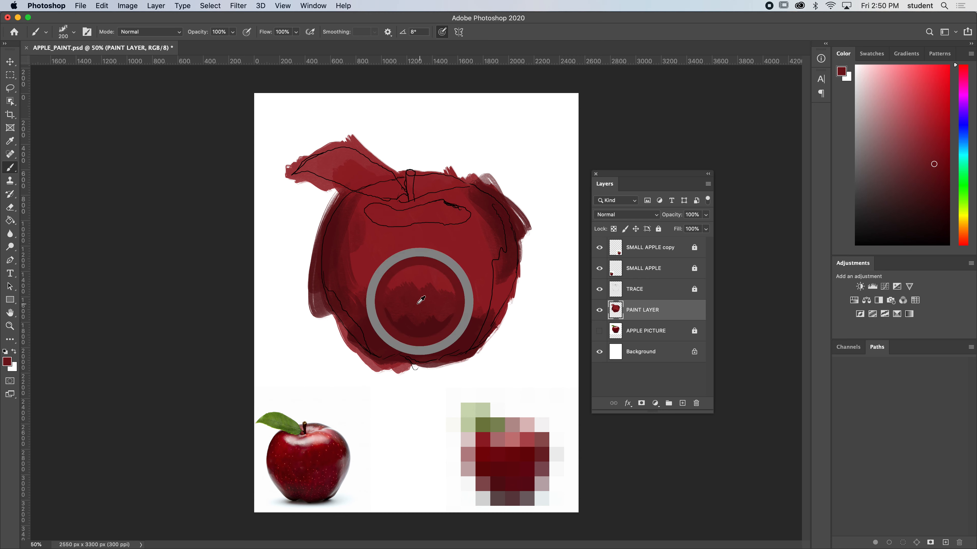
{"action": "left_click", "coordinate": [416, 299], "text": "alt"}
{"action": "left_click", "coordinate": [417, 304], "text": "alt"}
{"action": "mouse_move", "coordinate": [413, 296]}
{"action": "left_mouse_down"}
{"action": "mouse_move", "coordinate": [420, 309]}
{"action": "mouse_move", "coordinate": [412, 302]}
{"action": "left_mouse_up"}
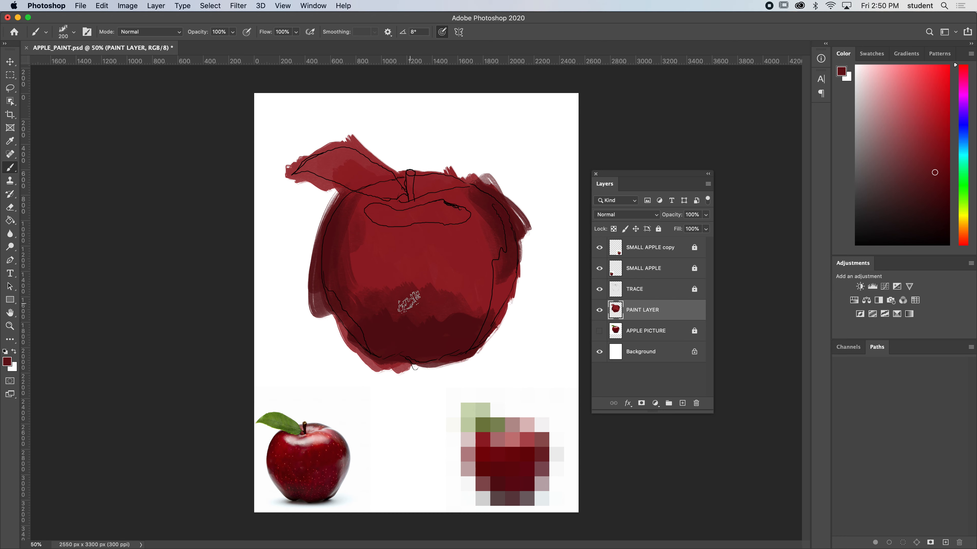
{"action": "left_click", "coordinate": [410, 299], "text": "alt"}
{"action": "left_click", "coordinate": [407, 254], "text": "alt"}
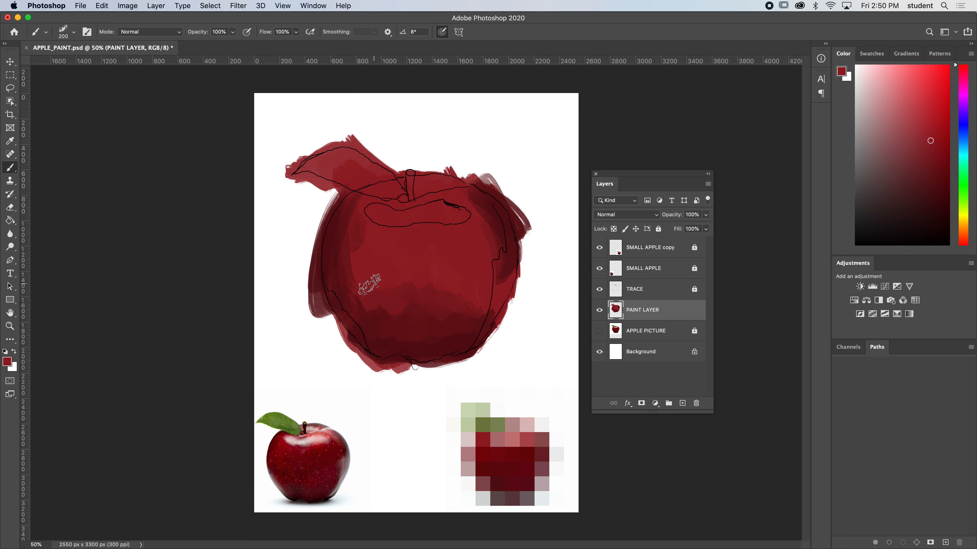
Soften the shading in the apple's lower left and lower right areas with alternately sampled dark and medium reds.
{"action": "left_click", "coordinate": [378, 327], "text": "alt"}
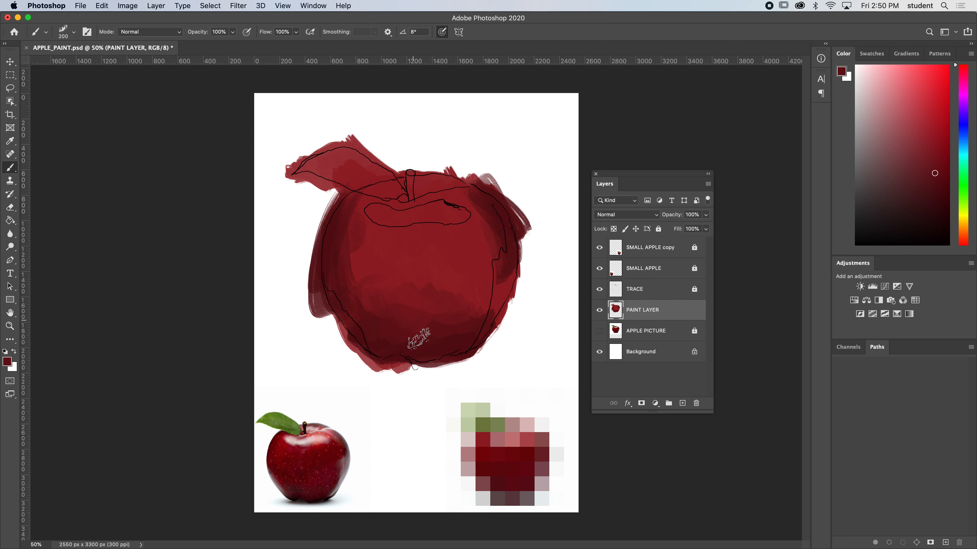
{"action": "left_click", "coordinate": [469, 302], "text": "alt"}
{"action": "left_click", "coordinate": [465, 292], "text": "alt"}
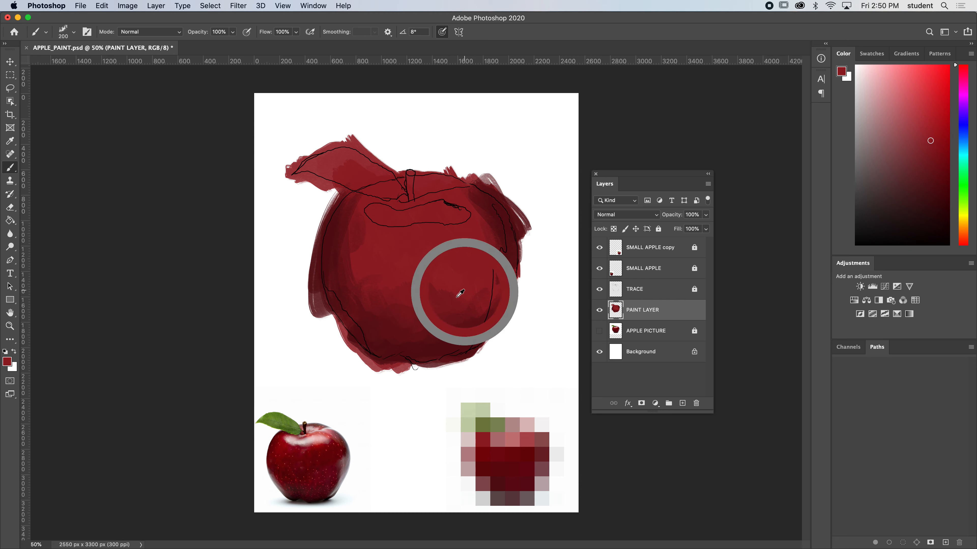
{"action": "left_click", "coordinate": [443, 299], "text": "alt"}
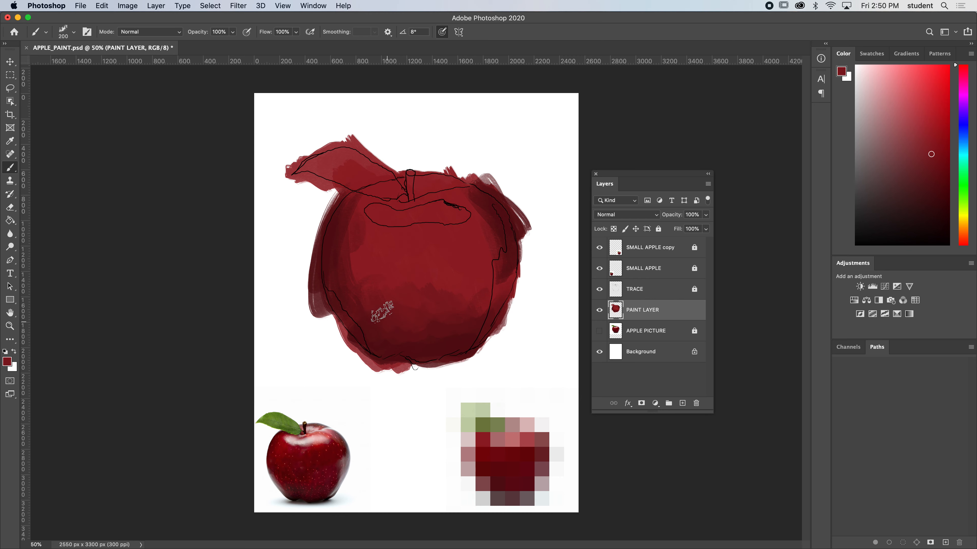
{"action": "left_click", "coordinate": [363, 258], "text": "alt"}
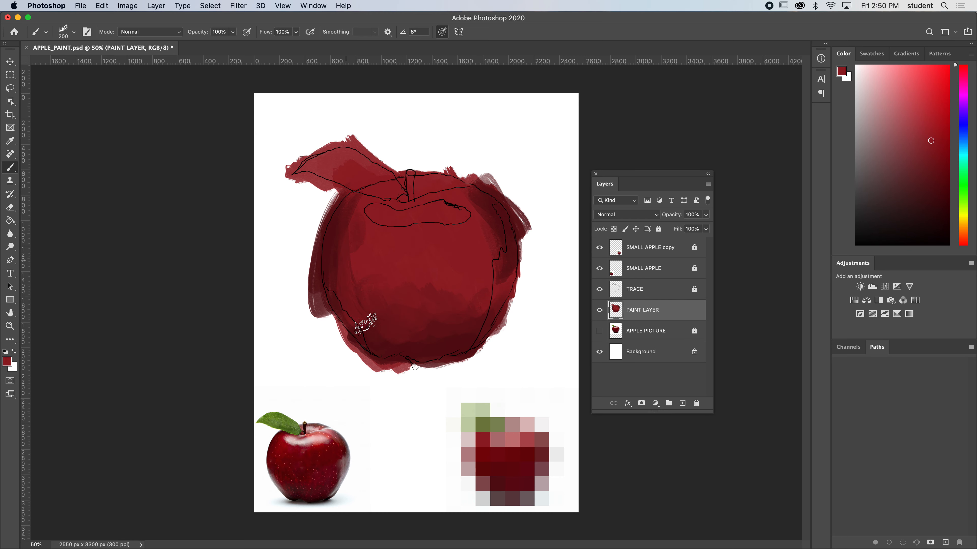
{"action": "left_click", "coordinate": [365, 259], "text": "alt"}
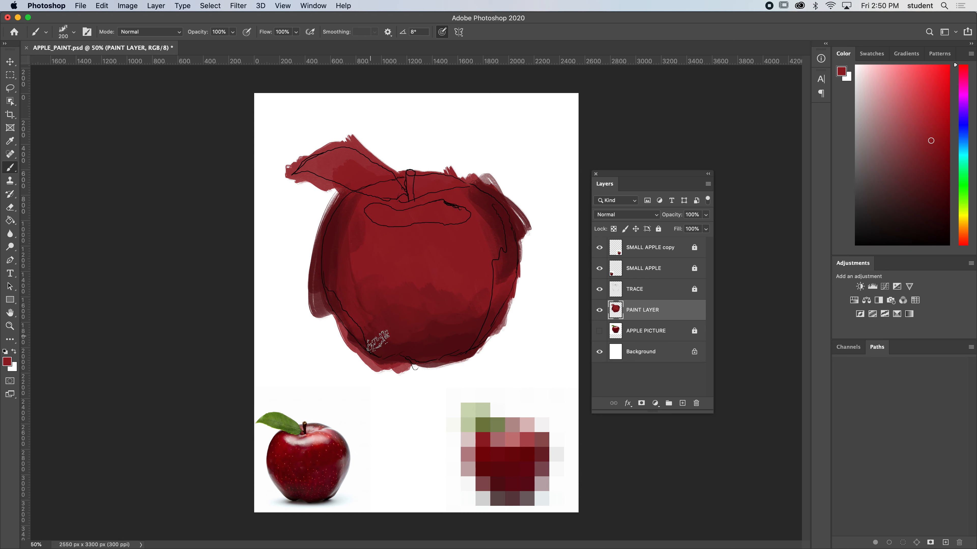
Paint reflected light with sampled mosaic colours: pale pink along the apple's right edge and muted red along its lower left edge.
{"action": "left_click", "coordinate": [348, 471], "text": "alt"}
{"action": "left_click", "coordinate": [486, 483], "text": "alt"}
{"action": "left_click", "coordinate": [470, 470], "text": "alt"}
{"action": "left_click", "coordinate": [470, 469], "text": "alt"}
{"action": "left_click", "coordinate": [468, 470], "text": "alt"}
{"action": "mouse_move", "coordinate": [348, 470]}
{"action": "left_mouse_down"}
{"action": "mouse_move", "coordinate": [332, 476]}
{"action": "mouse_move", "coordinate": [344, 475]}
{"action": "mouse_move", "coordinate": [327, 465]}
{"action": "mouse_move", "coordinate": [346, 476]}
{"action": "left_mouse_up"}
{"action": "left_click", "coordinate": [471, 469], "text": "alt"}
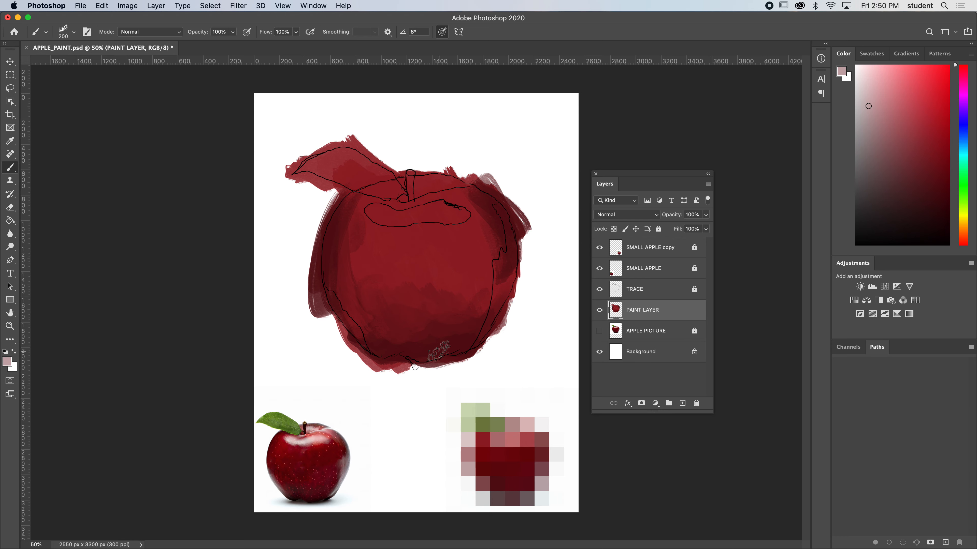
{"action": "mouse_move", "coordinate": [502, 283]}
{"action": "left_mouse_down"}
{"action": "mouse_move", "coordinate": [471, 338]}
{"action": "mouse_move", "coordinate": [508, 263]}
{"action": "mouse_move", "coordinate": [506, 277]}
{"action": "mouse_move", "coordinate": [505, 233]}
{"action": "mouse_move", "coordinate": [512, 284]}
{"action": "mouse_move", "coordinate": [494, 331]}
{"action": "mouse_move", "coordinate": [473, 347]}
{"action": "left_mouse_up"}
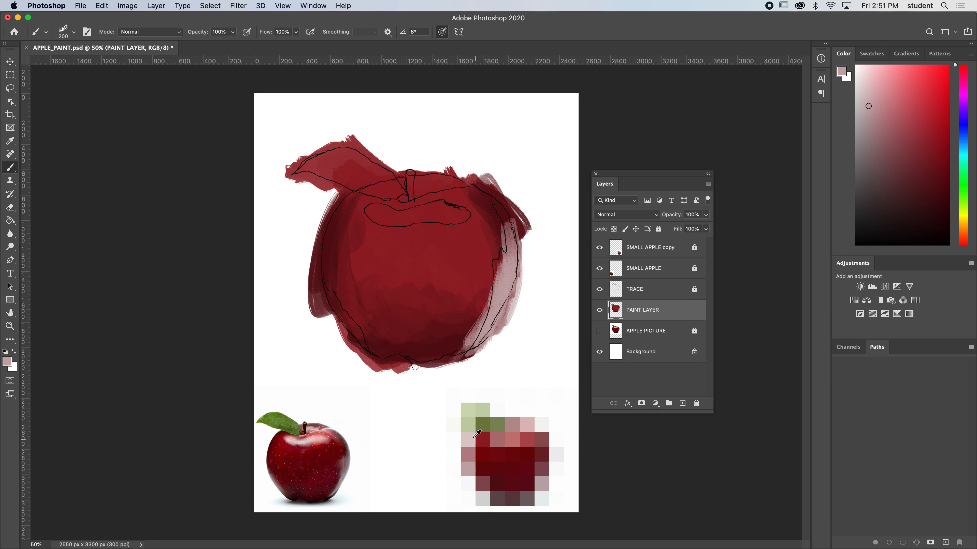
{"action": "left_click", "coordinate": [490, 488], "text": "alt"}
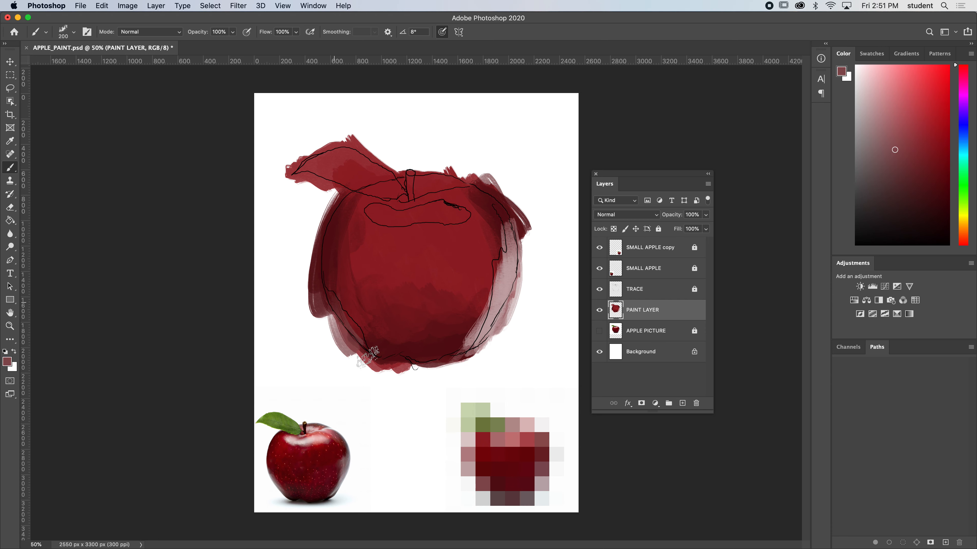
{"action": "mouse_move", "coordinate": [333, 309]}
{"action": "left_mouse_down"}
{"action": "mouse_move", "coordinate": [320, 290]}
{"action": "mouse_move", "coordinate": [326, 267]}
{"action": "mouse_move", "coordinate": [368, 362]}
{"action": "mouse_move", "coordinate": [342, 286]}
{"action": "mouse_move", "coordinate": [368, 339]}
{"action": "left_mouse_up"}
{"action": "mouse_move", "coordinate": [327, 306]}
{"action": "left_mouse_down"}
{"action": "mouse_move", "coordinate": [403, 278]}
{"action": "mouse_move", "coordinate": [517, 252]}
{"action": "left_mouse_up"}
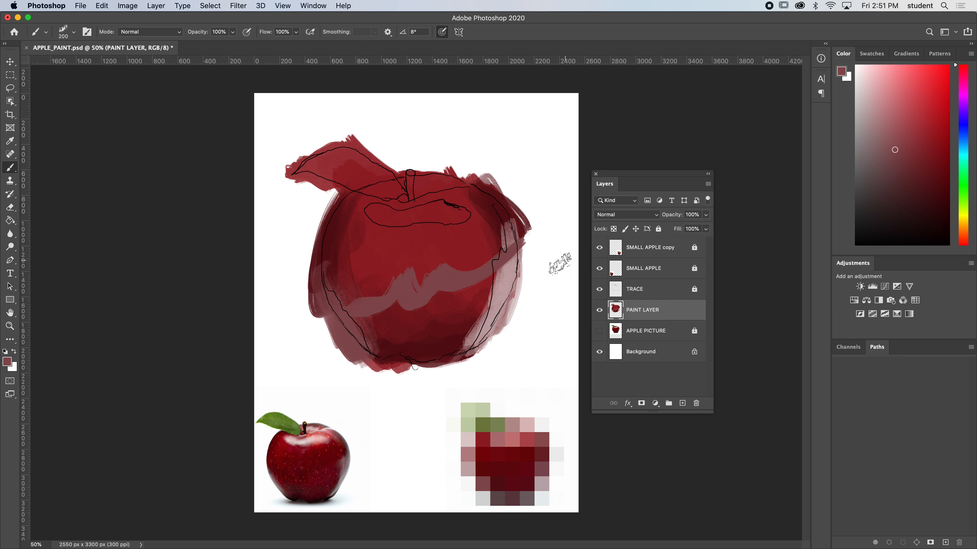
{"action": "left_click", "coordinate": [383, 250], "text": "alt"}
{"action": "mouse_move", "coordinate": [359, 304]}
{"action": "left_mouse_down"}
{"action": "mouse_move", "coordinate": [362, 287]}
{"action": "mouse_move", "coordinate": [394, 263]}
{"action": "mouse_move", "coordinate": [456, 279]}
{"action": "mouse_move", "coordinate": [486, 270]}
{"action": "mouse_move", "coordinate": [484, 281]}
{"action": "left_mouse_up"}
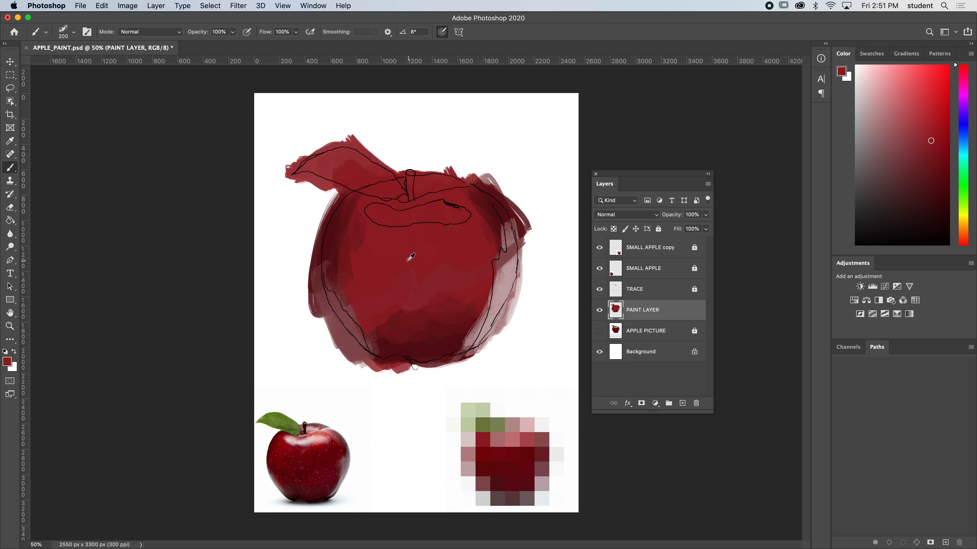
Blend the inner border of the pink reflection on the right edge into the body with sampled reds.
{"action": "left_click", "coordinate": [399, 322], "text": "alt"}
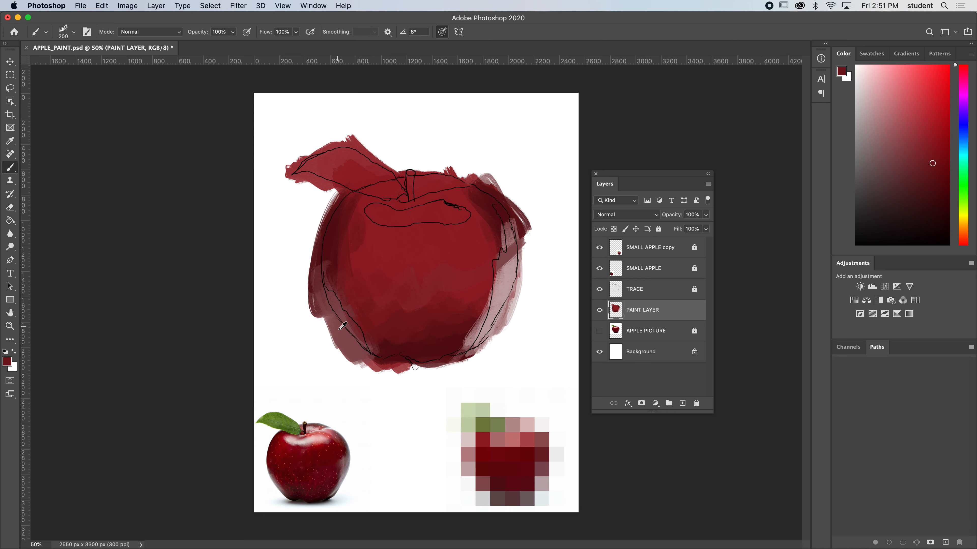
{"action": "left_click", "coordinate": [504, 278], "text": "alt"}
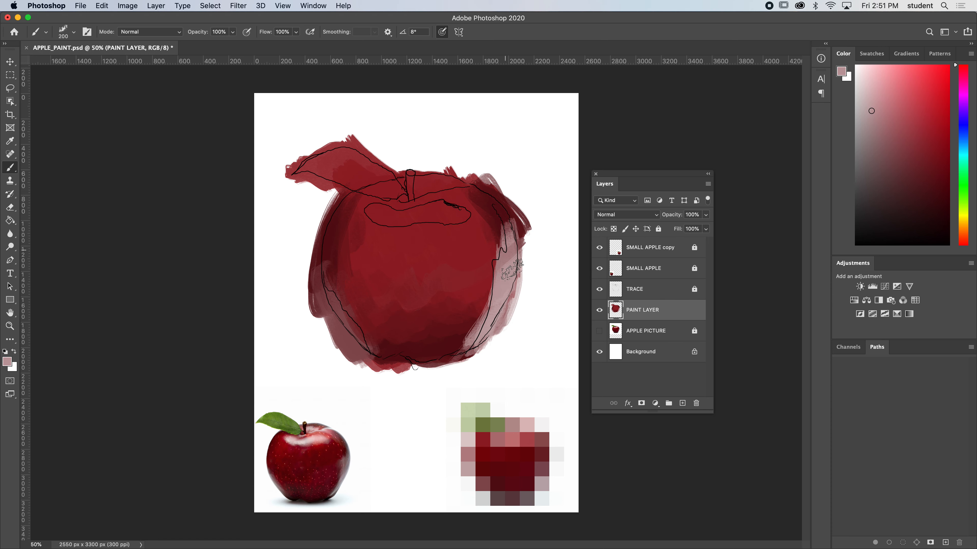
{"action": "left_click", "coordinate": [485, 264], "text": "alt"}
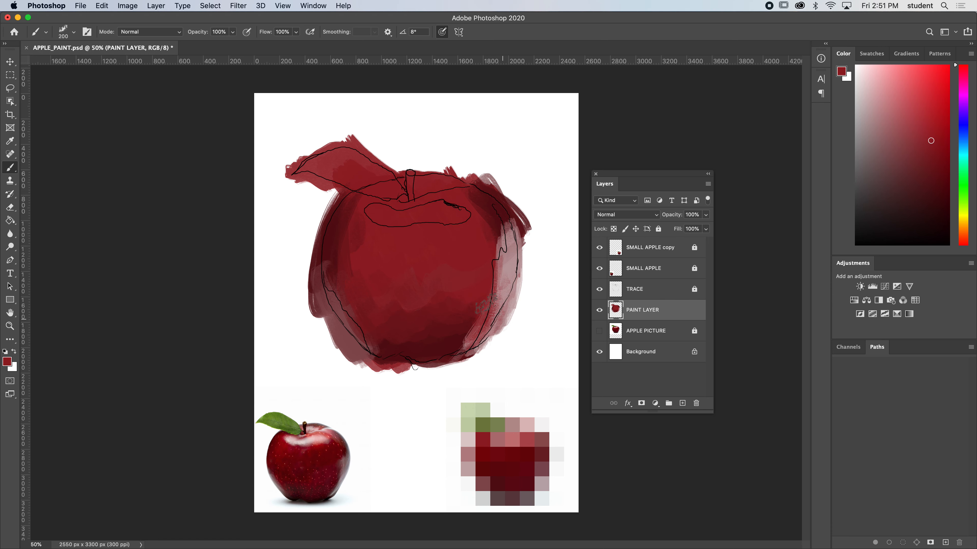
{"action": "left_click", "coordinate": [446, 333], "text": "alt"}
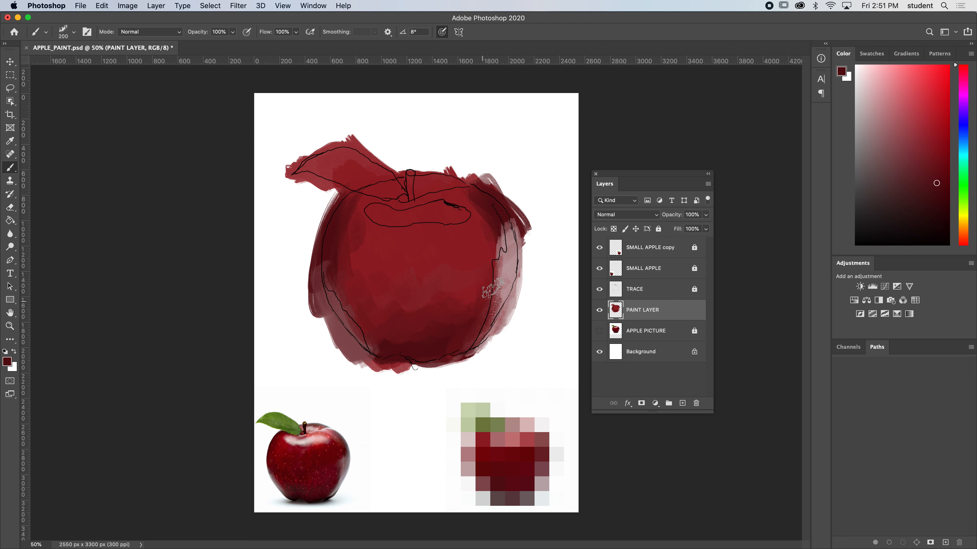
Reduce the brush to 90 px and refine the right-edge reflection with dusky pinks sampled from the painting.
{"action": "left_click", "coordinate": [515, 225], "text": "alt"}
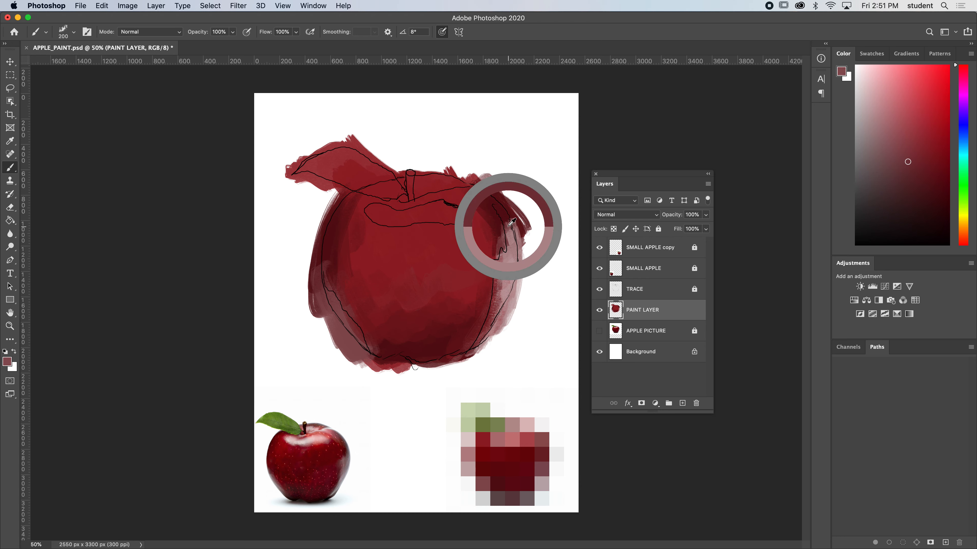
{"action": "key", "text": "bracketleft"}
{"action": "key", "text": "bracketleft"}
{"action": "key", "text": "bracketleft"}
{"action": "left_click", "coordinate": [512, 230], "text": "alt"}
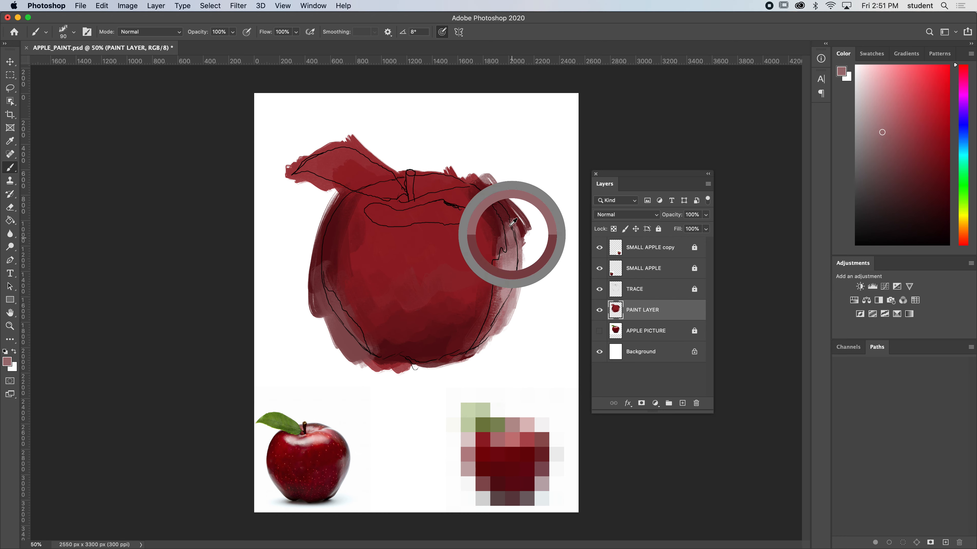
{"action": "mouse_move", "coordinate": [501, 210]}
{"action": "left_mouse_down"}
{"action": "mouse_move", "coordinate": [508, 256]}
{"action": "mouse_move", "coordinate": [495, 260]}
{"action": "mouse_move", "coordinate": [501, 279]}
{"action": "mouse_move", "coordinate": [476, 352]}
{"action": "mouse_move", "coordinate": [491, 315]}
{"action": "left_mouse_up"}
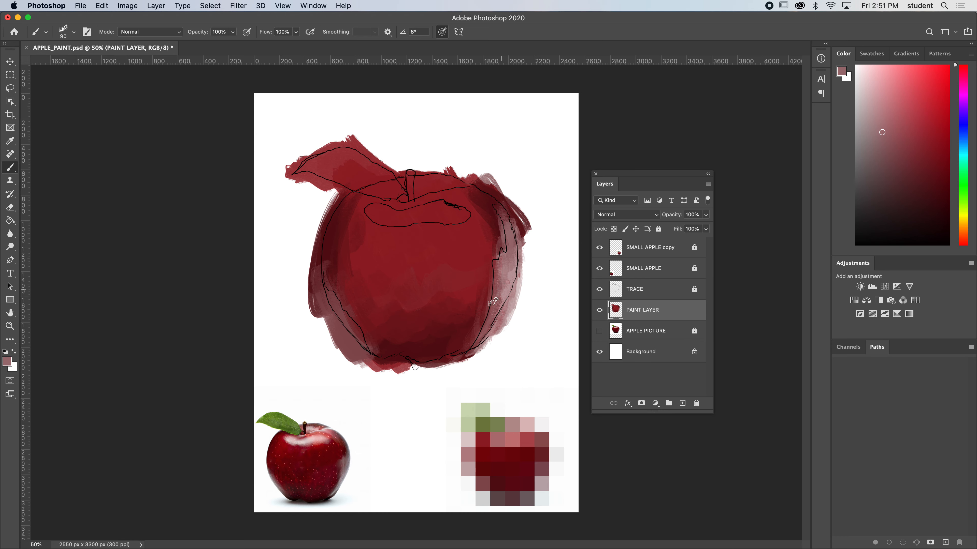
{"action": "left_click", "coordinate": [510, 273], "text": "alt"}
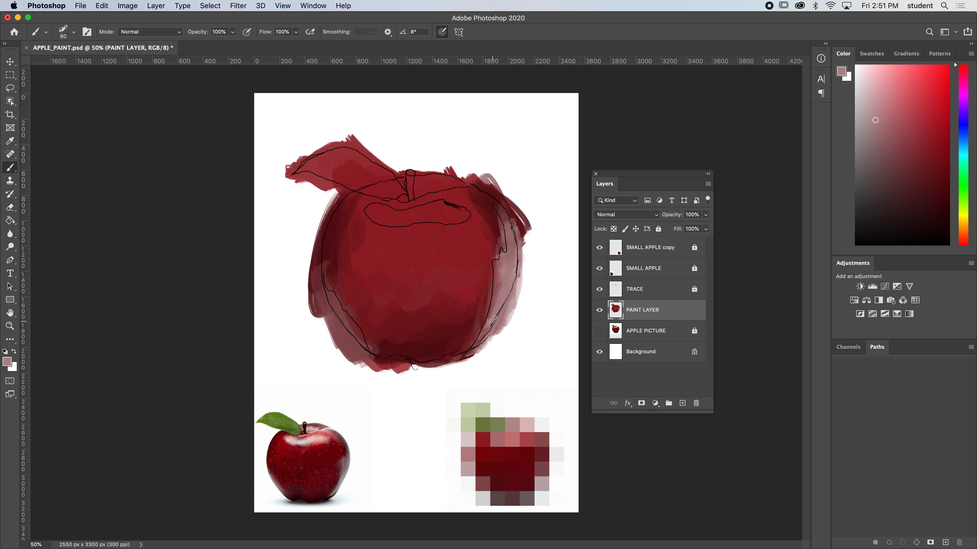
Blend the apple's left edge and its neighbouring body area with dark and medium reds sampled from the painting.
{"action": "left_click", "coordinate": [337, 307], "text": "alt"}
{"action": "left_click", "coordinate": [334, 237], "text": "alt"}
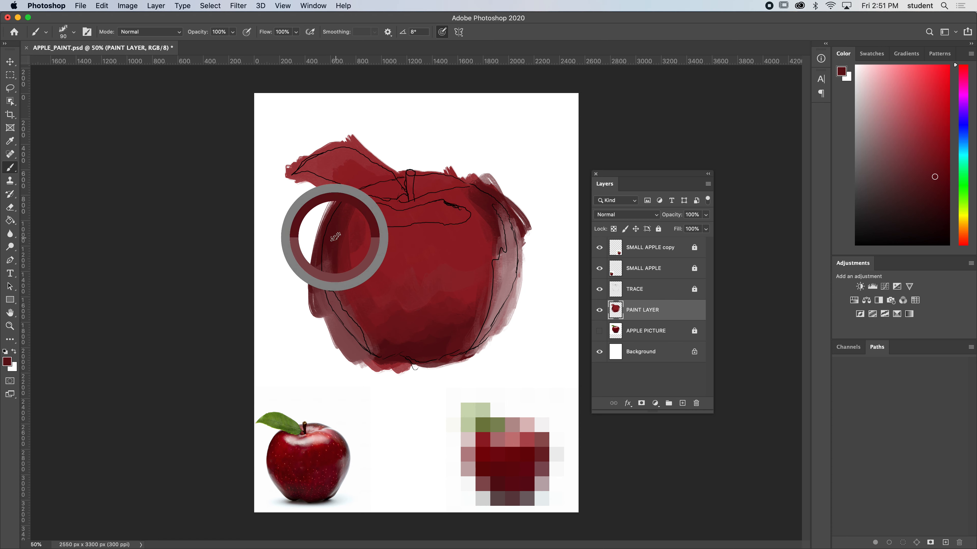
{"action": "left_click", "coordinate": [340, 304], "text": "alt"}
{"action": "mouse_move", "coordinate": [340, 304]}
{"action": "left_mouse_down"}
{"action": "mouse_move", "coordinate": [358, 273]}
{"action": "mouse_move", "coordinate": [418, 275]}
{"action": "mouse_move", "coordinate": [471, 241]}
{"action": "mouse_move", "coordinate": [416, 244]}
{"action": "mouse_move", "coordinate": [439, 260]}
{"action": "mouse_move", "coordinate": [426, 253]}
{"action": "mouse_move", "coordinate": [383, 288]}
{"action": "mouse_move", "coordinate": [367, 268]}
{"action": "mouse_move", "coordinate": [362, 289]}
{"action": "mouse_move", "coordinate": [342, 267]}
{"action": "mouse_move", "coordinate": [347, 298]}
{"action": "mouse_move", "coordinate": [337, 306]}
{"action": "mouse_move", "coordinate": [361, 279]}
{"action": "left_mouse_up"}
{"action": "left_click", "coordinate": [415, 243], "text": "alt"}
{"action": "left_click", "coordinate": [348, 261], "text": "alt"}
{"action": "left_click", "coordinate": [389, 265], "text": "alt"}
{"action": "left_click", "coordinate": [355, 281], "text": "alt"}
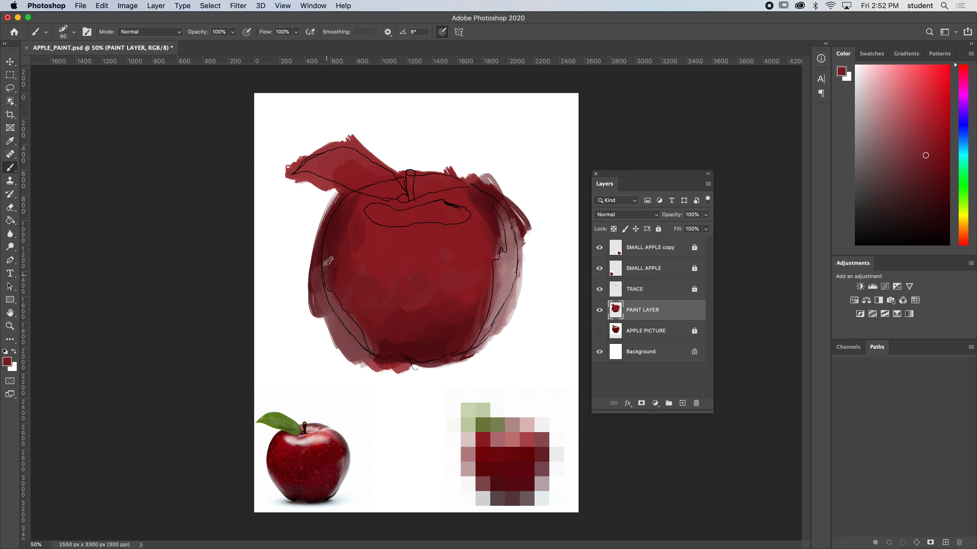
Fill the traced highlight below the stem with pale pink, using the mosaic's near-white and pinks sampled from the painting.
{"action": "left_click", "coordinate": [299, 442], "text": "alt"}
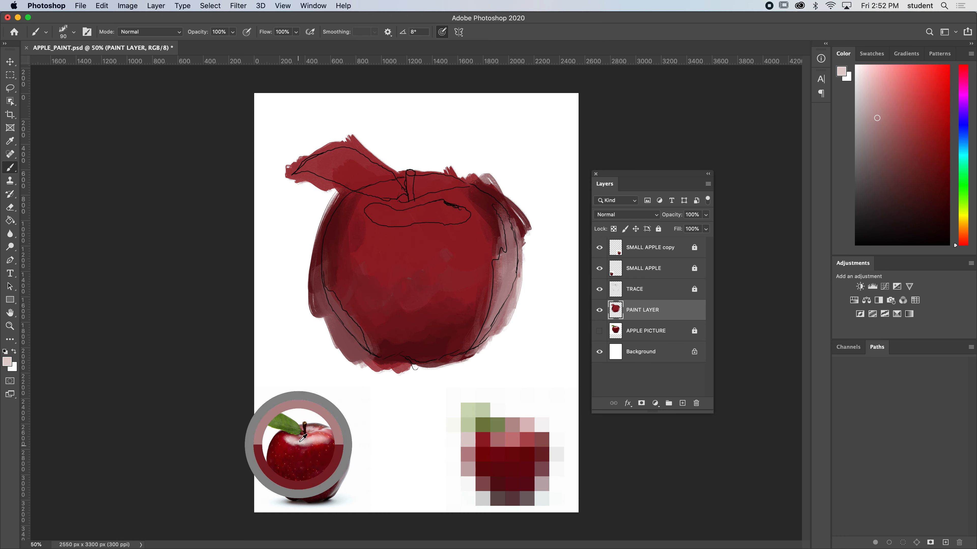
{"action": "left_click", "coordinate": [543, 417], "text": "alt"}
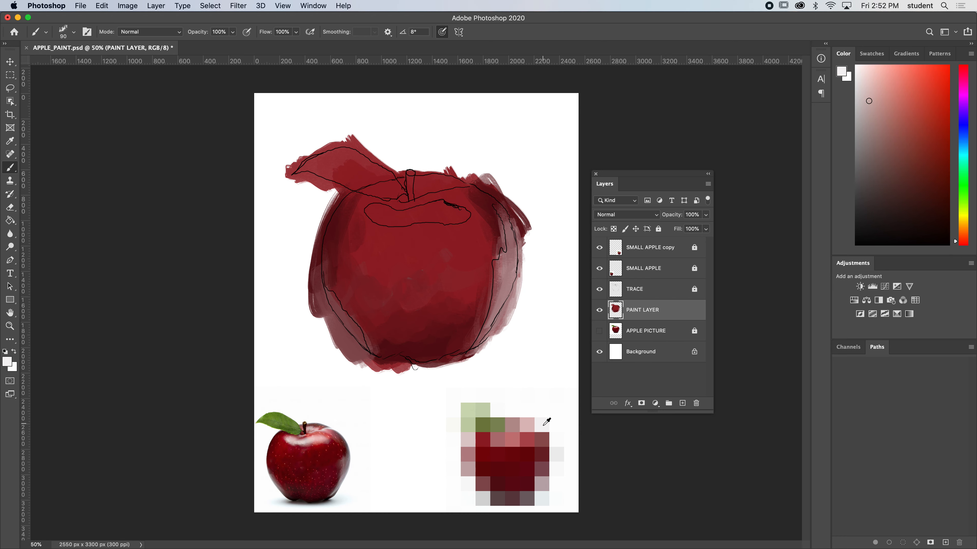
{"action": "mouse_move", "coordinate": [397, 220]}
{"action": "left_mouse_down"}
{"action": "mouse_move", "coordinate": [418, 210]}
{"action": "mouse_move", "coordinate": [382, 212]}
{"action": "mouse_move", "coordinate": [382, 221]}
{"action": "mouse_move", "coordinate": [367, 207]}
{"action": "mouse_move", "coordinate": [425, 205]}
{"action": "mouse_move", "coordinate": [457, 216]}
{"action": "mouse_move", "coordinate": [373, 281]}
{"action": "mouse_move", "coordinate": [376, 253]}
{"action": "mouse_move", "coordinate": [415, 240]}
{"action": "left_mouse_up"}
{"action": "left_click", "coordinate": [420, 255], "text": "alt"}
{"action": "left_click", "coordinate": [378, 255], "text": "alt"}
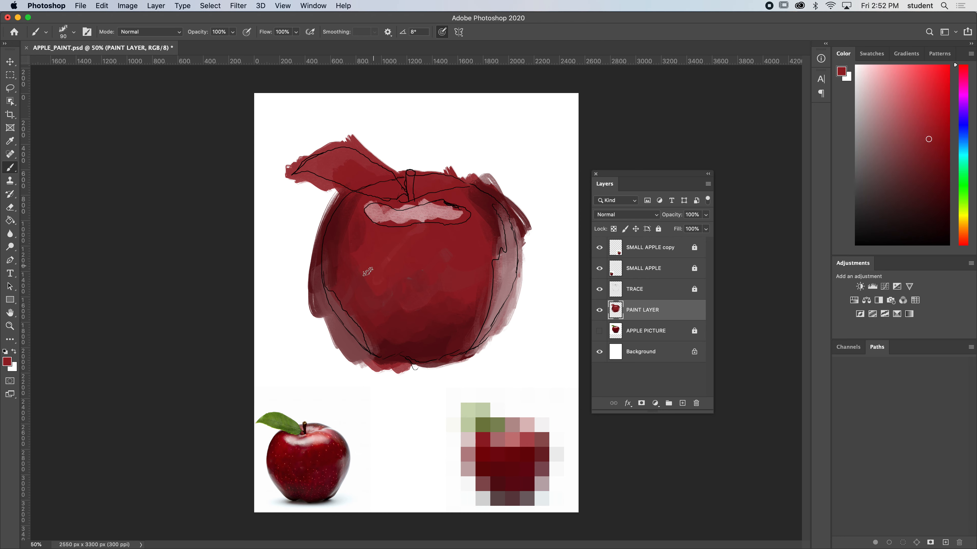
{"action": "left_click", "coordinate": [383, 218], "text": "alt"}
{"action": "left_click", "coordinate": [404, 219], "text": "alt"}
{"action": "mouse_move", "coordinate": [400, 223]}
{"action": "left_mouse_down"}
{"action": "mouse_move", "coordinate": [378, 210]}
{"action": "mouse_move", "coordinate": [429, 218]}
{"action": "mouse_move", "coordinate": [455, 204]}
{"action": "mouse_move", "coordinate": [472, 226]}
{"action": "left_mouse_up"}
Brighten the highlight's centre with the mosaic's near-white and soften its outer edges with sampled reds and pinks.
{"action": "left_click", "coordinate": [541, 430], "text": "alt"}
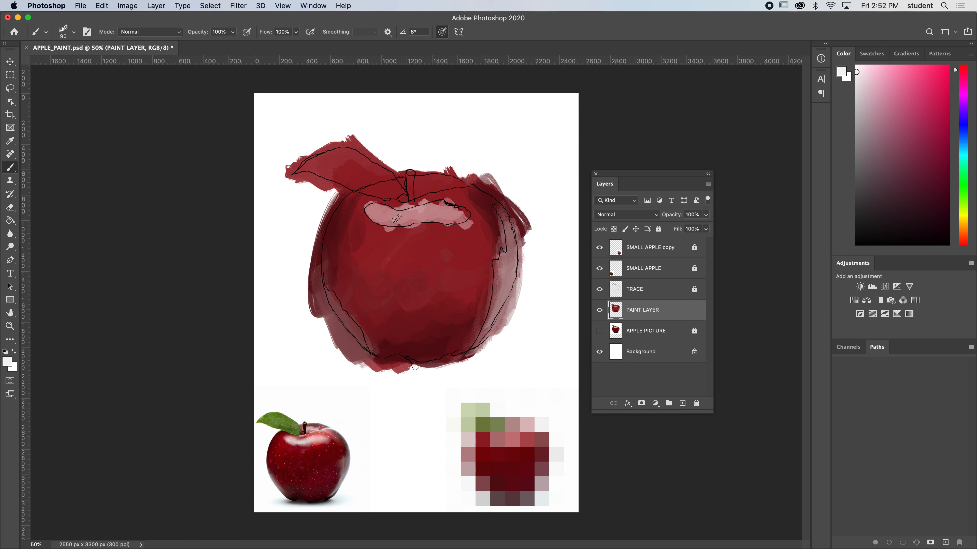
{"action": "mouse_move", "coordinate": [391, 211]}
{"action": "left_mouse_down"}
{"action": "mouse_move", "coordinate": [382, 219]}
{"action": "mouse_move", "coordinate": [420, 209]}
{"action": "left_mouse_up"}
{"action": "left_click", "coordinate": [455, 236], "text": "alt"}
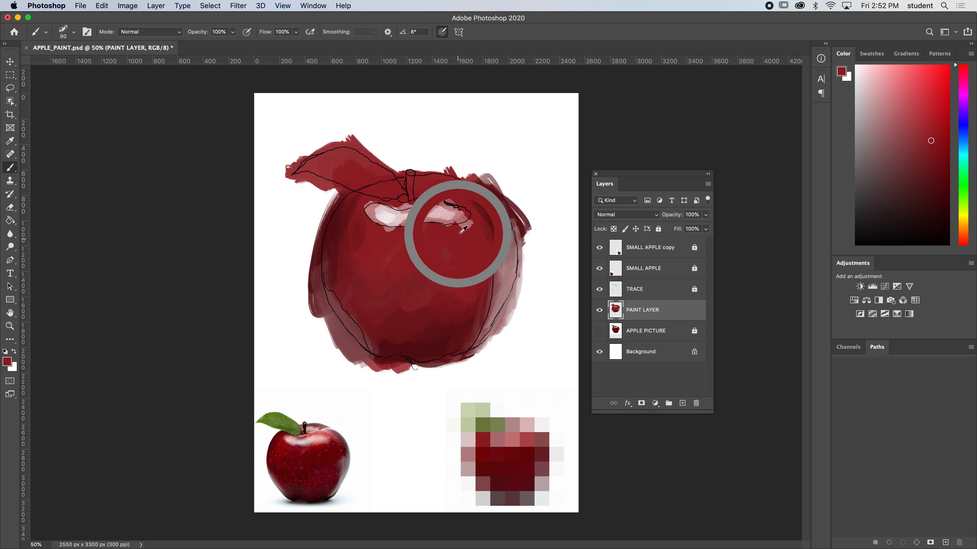
{"action": "left_click", "coordinate": [459, 219], "text": "alt"}
{"action": "mouse_move", "coordinate": [457, 235]}
{"action": "left_mouse_down"}
{"action": "mouse_move", "coordinate": [433, 224]}
{"action": "mouse_move", "coordinate": [402, 240]}
{"action": "mouse_move", "coordinate": [375, 226]}
{"action": "left_mouse_up"}
{"action": "mouse_move", "coordinate": [470, 211]}
{"action": "left_mouse_down"}
{"action": "mouse_move", "coordinate": [396, 209]}
{"action": "mouse_move", "coordinate": [359, 223]}
{"action": "mouse_move", "coordinate": [398, 236]}
{"action": "left_mouse_up"}
{"action": "left_click", "coordinate": [449, 233], "text": "alt"}
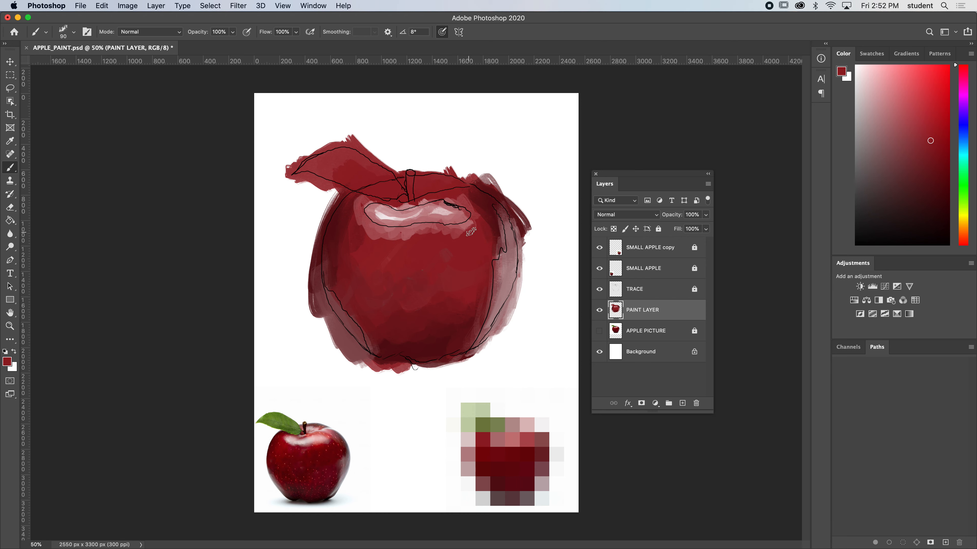
Soften the red below the highlight under the stem and brighten the highlight with sampled pinks and the mosaic's near-white.
{"action": "mouse_move", "coordinate": [419, 241]}
{"action": "left_mouse_down"}
{"action": "mouse_move", "coordinate": [378, 235]}
{"action": "mouse_move", "coordinate": [349, 213]}
{"action": "mouse_move", "coordinate": [386, 234]}
{"action": "left_mouse_up"}
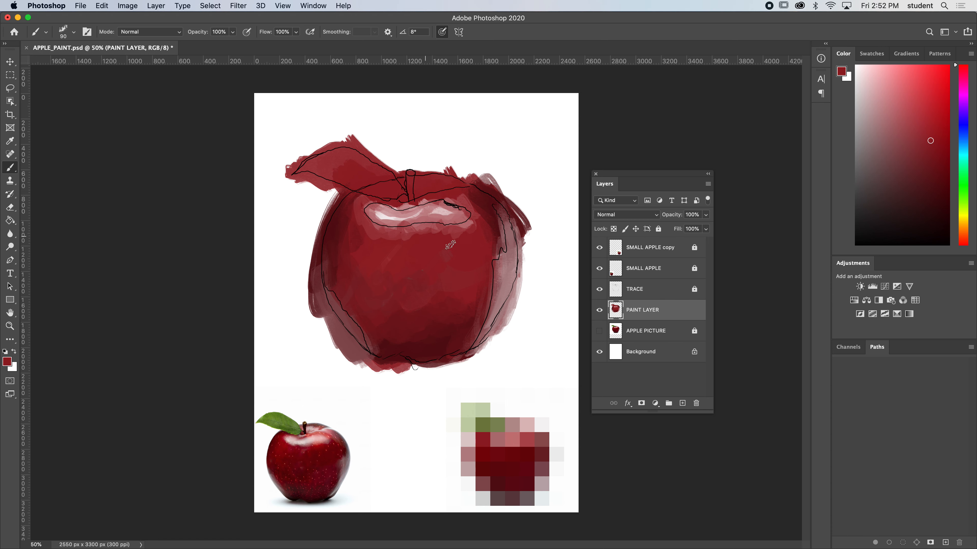
{"action": "left_click", "coordinate": [382, 213], "text": "alt"}
{"action": "left_click", "coordinate": [389, 215], "text": "alt"}
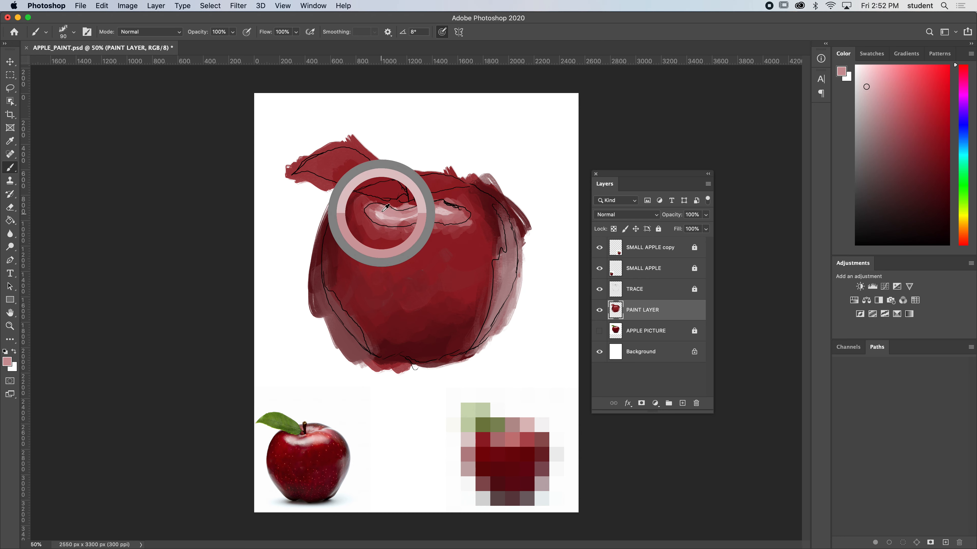
{"action": "left_click", "coordinate": [540, 423], "text": "alt"}
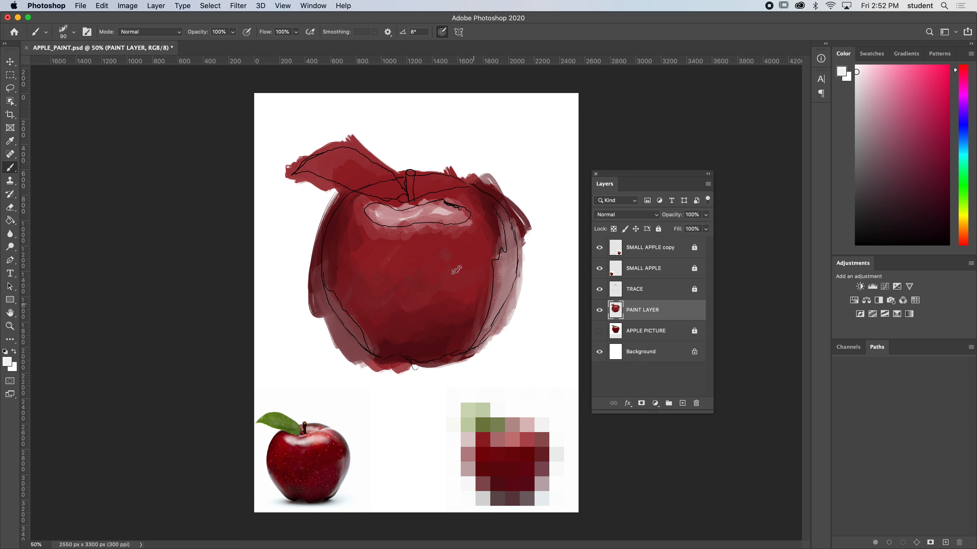
{"action": "left_click_drag", "start_coordinate": [434, 211], "coordinate": [457, 220]}
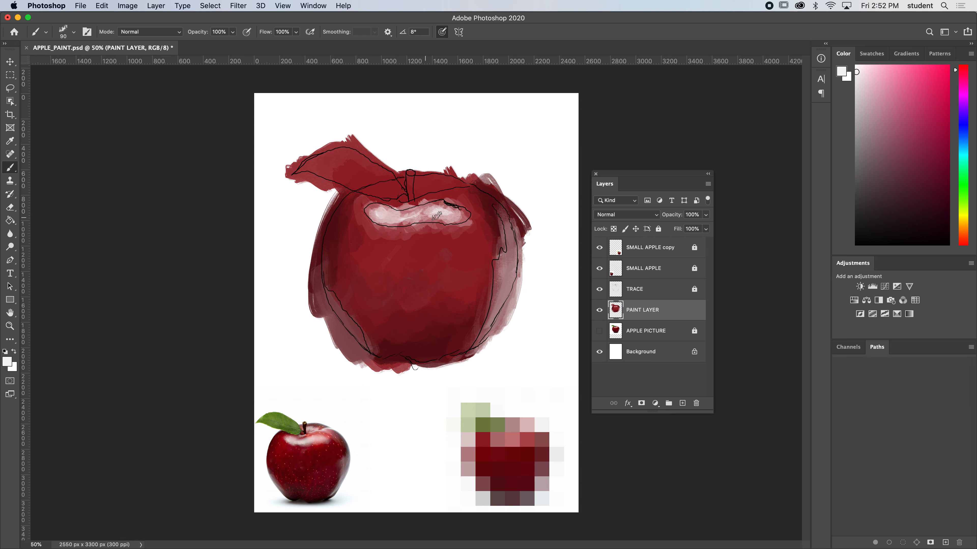
{"action": "left_click", "coordinate": [459, 196], "text": "alt"}
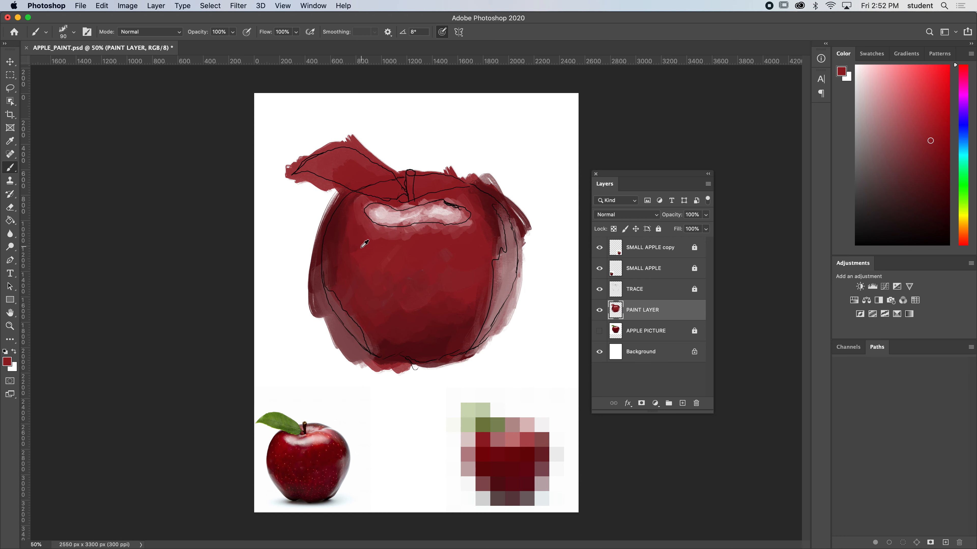
{"action": "left_click", "coordinate": [343, 254], "text": "alt"}
{"action": "left_click", "coordinate": [346, 315], "text": "alt"}
{"action": "mouse_move", "coordinate": [331, 302]}
{"action": "left_mouse_down"}
{"action": "mouse_move", "coordinate": [473, 292]}
{"action": "mouse_move", "coordinate": [497, 301]}
{"action": "mouse_move", "coordinate": [464, 307]}
{"action": "left_mouse_up"}
{"action": "key", "text": "super+z"}
Blend the inner boundary of the right-edge reflection into the apple's body with dusky pinks and reds sampled from the painting.
{"action": "left_click", "coordinate": [516, 265], "text": "alt"}
{"action": "left_click", "coordinate": [501, 264], "text": "alt"}
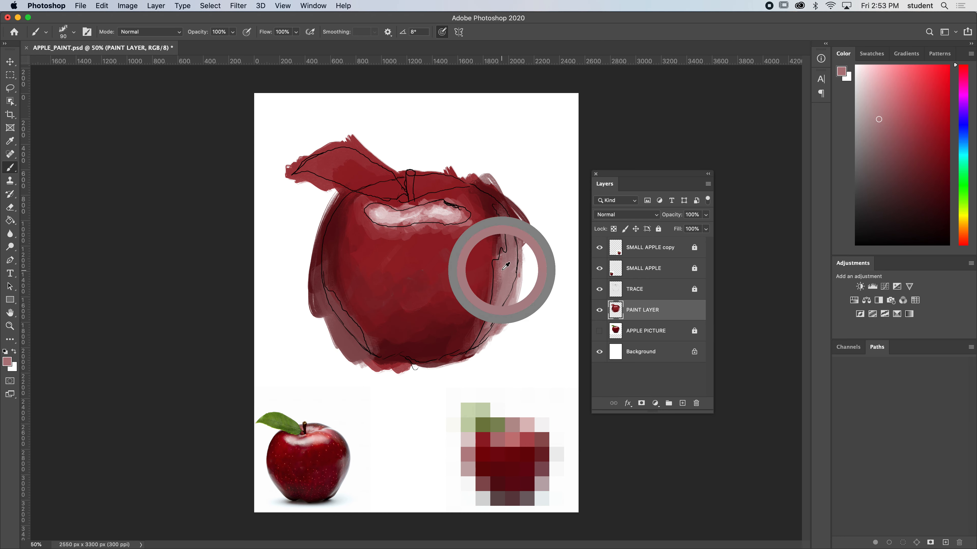
{"action": "left_click", "coordinate": [491, 277], "text": "alt"}
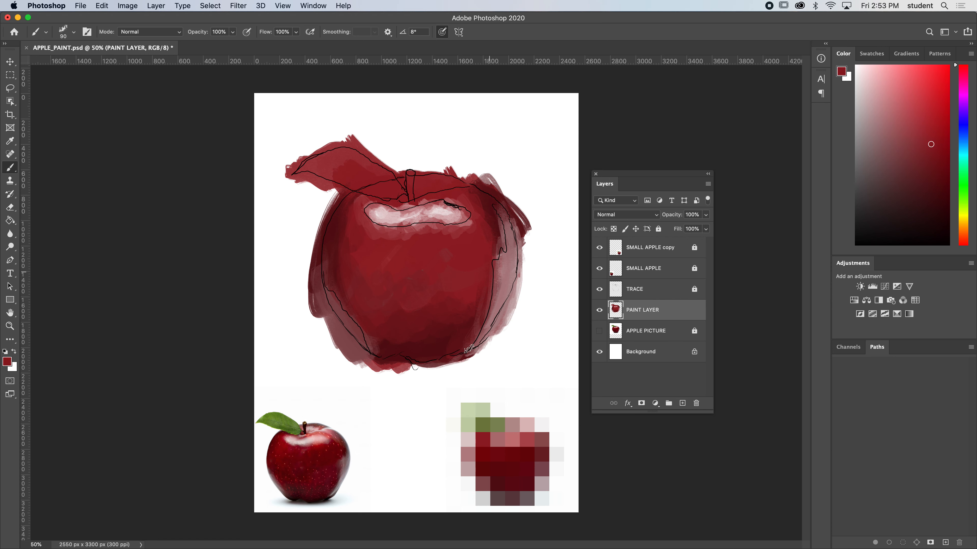
{"action": "mouse_move", "coordinate": [484, 274]}
{"action": "left_mouse_down"}
{"action": "mouse_move", "coordinate": [471, 343]}
{"action": "mouse_move", "coordinate": [497, 270]}
{"action": "left_mouse_up"}
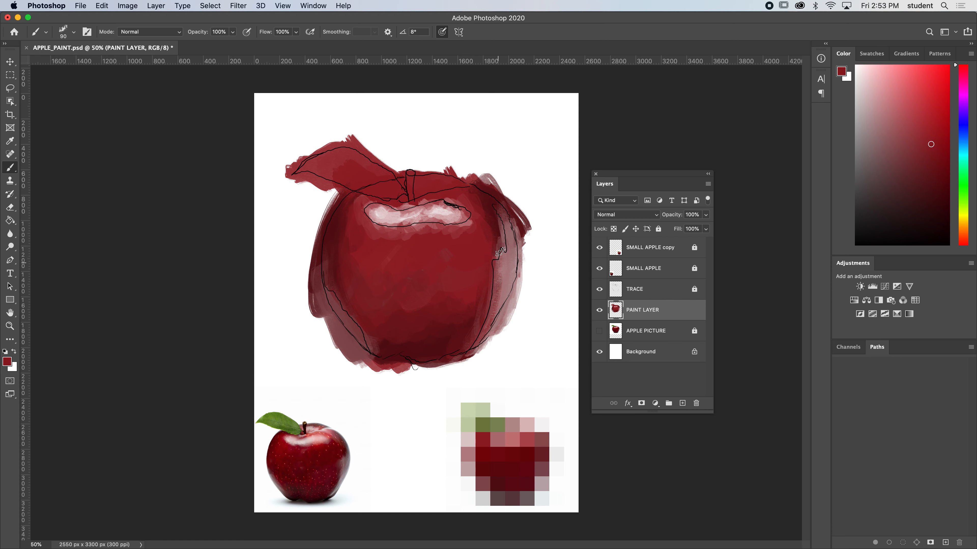
{"action": "left_click", "coordinate": [503, 298], "text": "alt"}
{"action": "left_click_drag", "start_coordinate": [496, 304], "coordinate": [476, 332]}
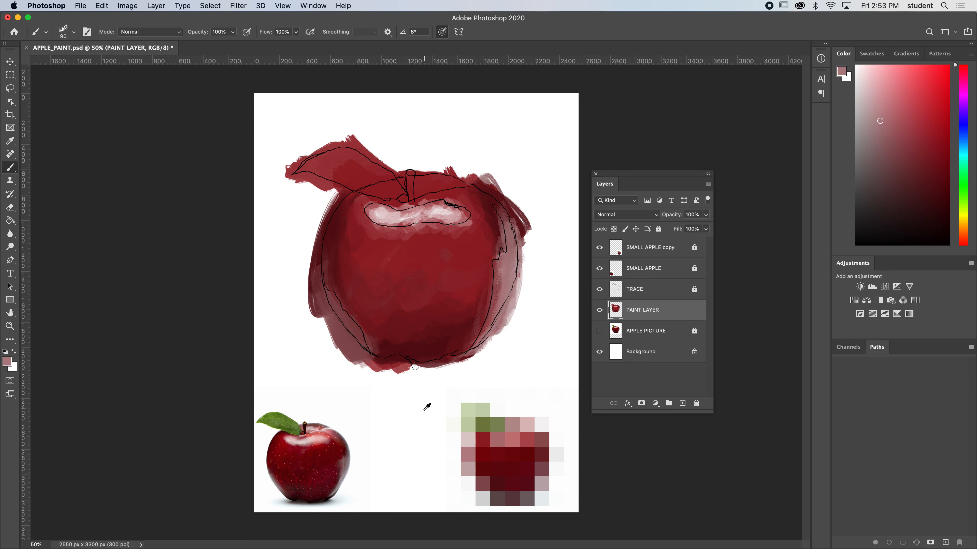
Shade the apple's lower body with dark maroon sampled from the small apple, blending it upward with medium reds sampled from the painting.
{"action": "left_click", "coordinate": [311, 489], "text": "alt"}
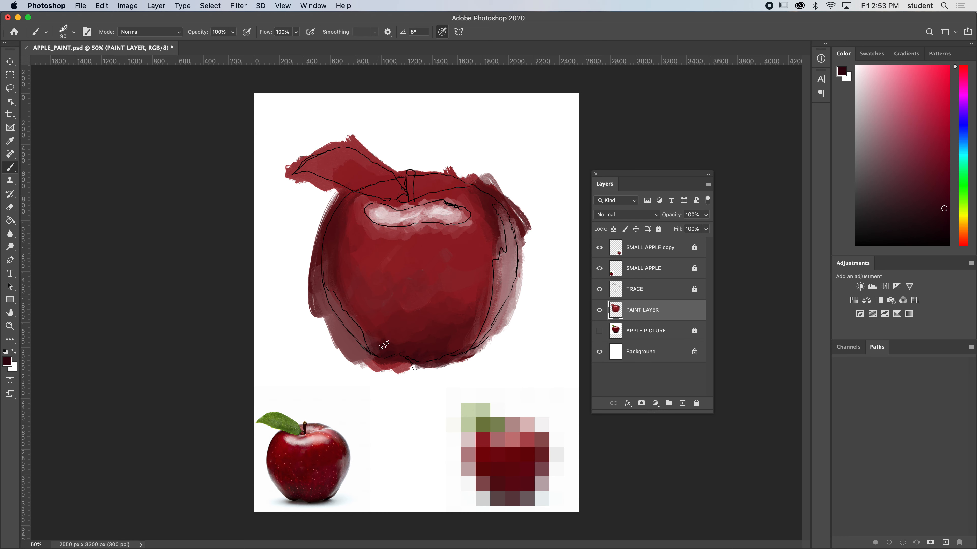
{"action": "left_click", "coordinate": [399, 323], "text": "alt"}
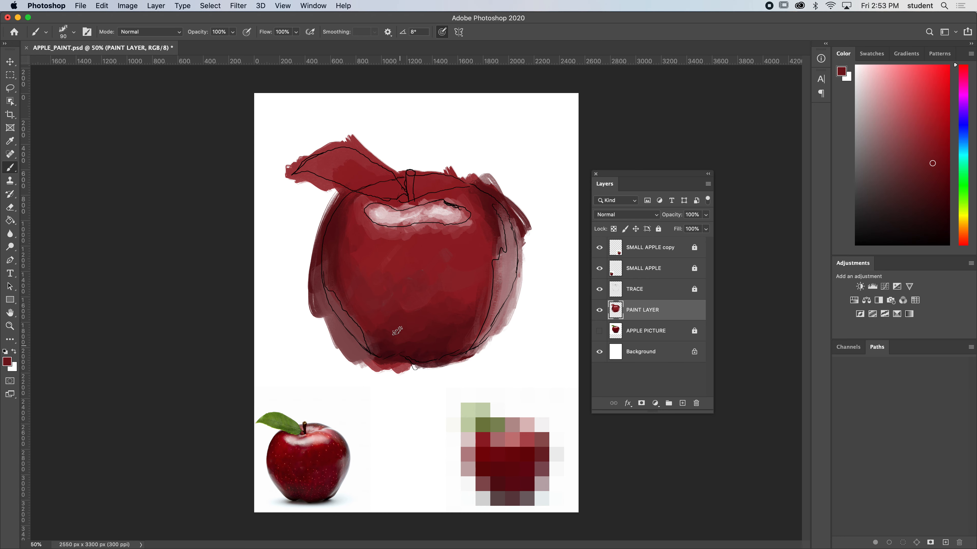
{"action": "left_click", "coordinate": [417, 356], "text": "alt"}
{"action": "mouse_move", "coordinate": [418, 352]}
{"action": "left_mouse_down"}
{"action": "mouse_move", "coordinate": [444, 272]}
{"action": "mouse_move", "coordinate": [463, 256]}
{"action": "mouse_move", "coordinate": [458, 278]}
{"action": "left_mouse_up"}
{"action": "left_click", "coordinate": [422, 265], "text": "alt"}
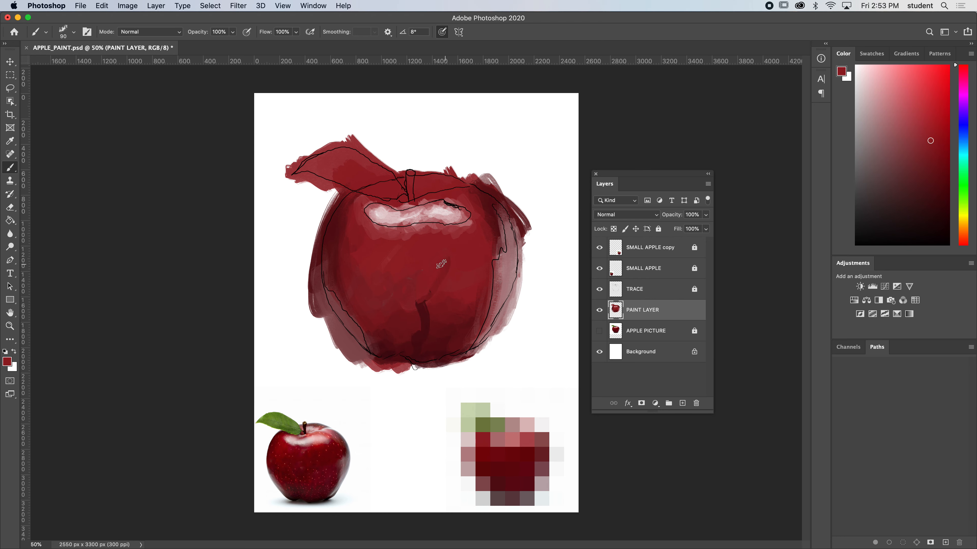
{"action": "left_click", "coordinate": [450, 276], "text": "alt"}
{"action": "left_click", "coordinate": [404, 322], "text": "alt"}
{"action": "left_click", "coordinate": [414, 327], "text": "alt"}
{"action": "left_click", "coordinate": [418, 339], "text": "alt"}
{"action": "left_click", "coordinate": [394, 333], "text": "alt"}
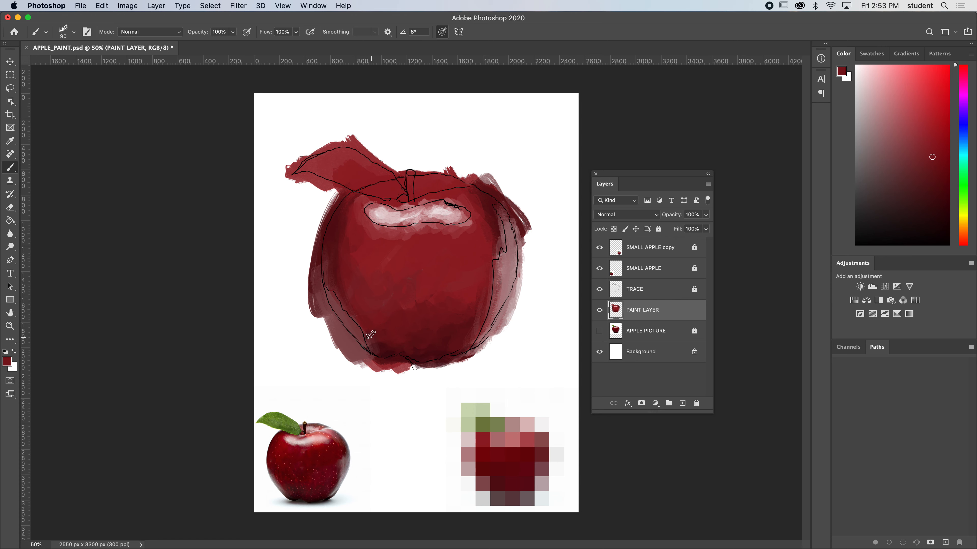
{"action": "left_click", "coordinate": [420, 258], "text": "alt"}
Paint the stem dark brown inside its traced outline with a 25 px brush, using the colour sampled from the small apple's stem.
{"action": "left_click", "coordinate": [304, 425], "text": "alt"}
{"action": "key", "text": "bracketleft"}
{"action": "key", "text": "bracketleft"}
{"action": "key", "text": "bracketleft"}
{"action": "key", "text": "bracketleft"}
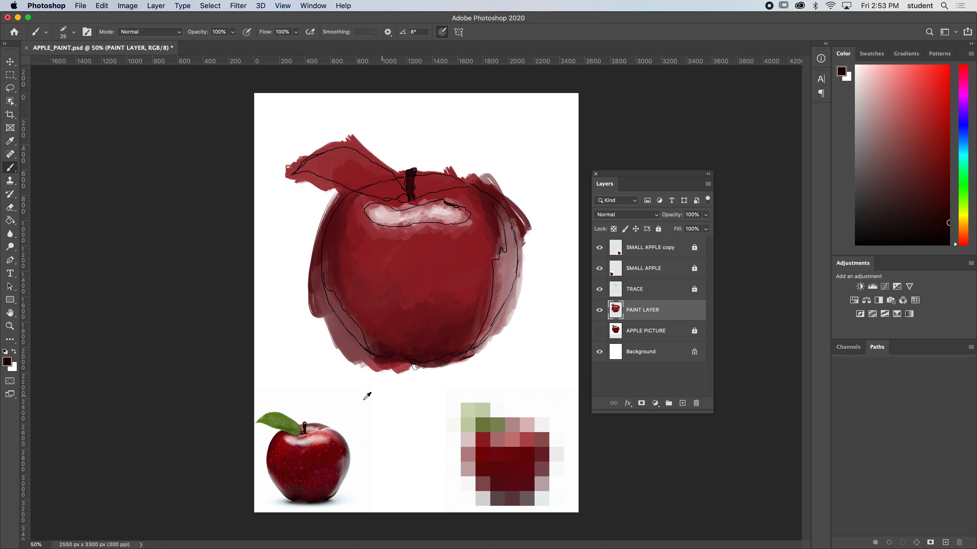
{"action": "scroll", "coordinate": [328, 430], "scroll_direction": "up", "scroll_amount": 3}
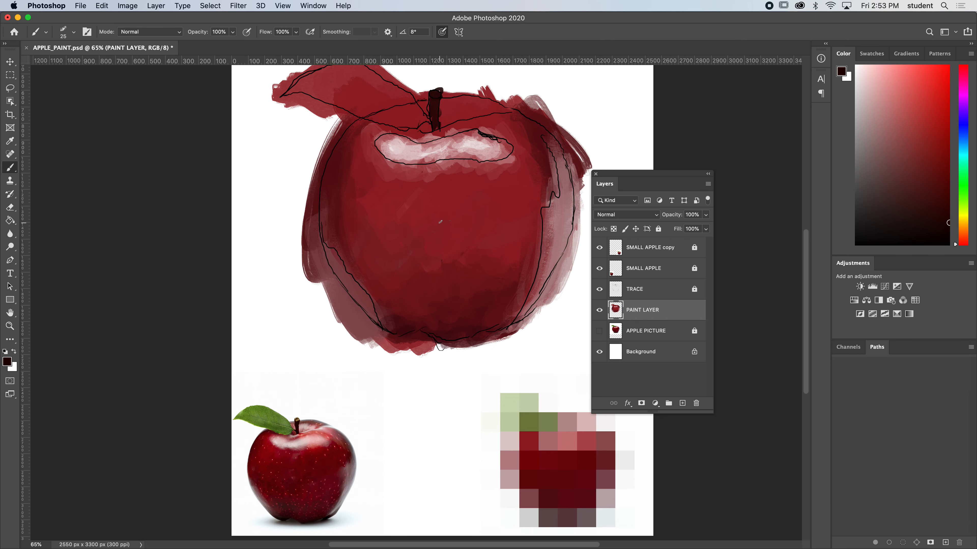
{"action": "mouse_move", "coordinate": [485, 174]}
{"action": "left_mouse_down"}
{"action": "mouse_move", "coordinate": [463, 225]}
{"action": "mouse_move", "coordinate": [456, 191]}
{"action": "left_mouse_up"}
{"action": "key", "text": "super+z"}
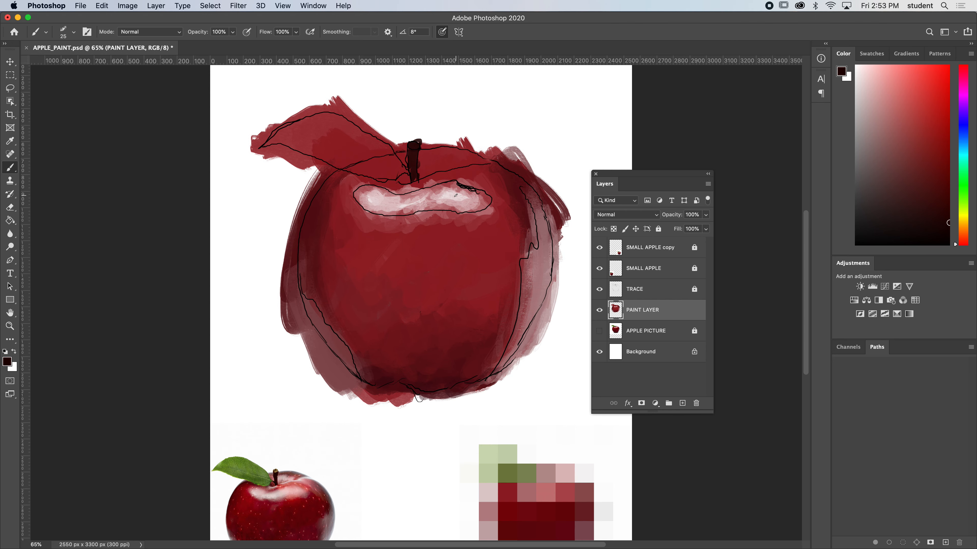
Paint a pale pink rim along the front of the stem hollow with a 40 px brush, adding dark red at its outer end.
{"action": "left_click", "coordinate": [455, 188], "text": "alt"}
{"action": "mouse_move", "coordinate": [499, 166]}
{"action": "left_mouse_down"}
{"action": "mouse_move", "coordinate": [424, 179]}
{"action": "mouse_move", "coordinate": [447, 169]}
{"action": "mouse_move", "coordinate": [410, 185]}
{"action": "mouse_move", "coordinate": [447, 169]}
{"action": "mouse_move", "coordinate": [496, 173]}
{"action": "mouse_move", "coordinate": [509, 160]}
{"action": "mouse_move", "coordinate": [489, 164]}
{"action": "mouse_move", "coordinate": [524, 182]}
{"action": "left_mouse_up"}
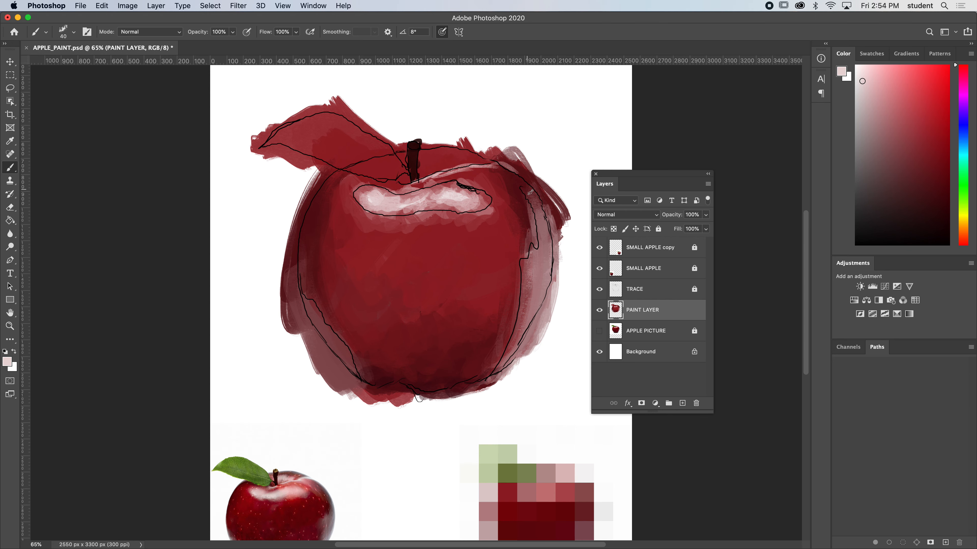
{"action": "left_click", "coordinate": [516, 185], "text": "alt"}
{"action": "mouse_move", "coordinate": [516, 185]}
{"action": "left_mouse_down"}
{"action": "mouse_move", "coordinate": [492, 172]}
{"action": "mouse_move", "coordinate": [462, 180]}
{"action": "left_mouse_up"}
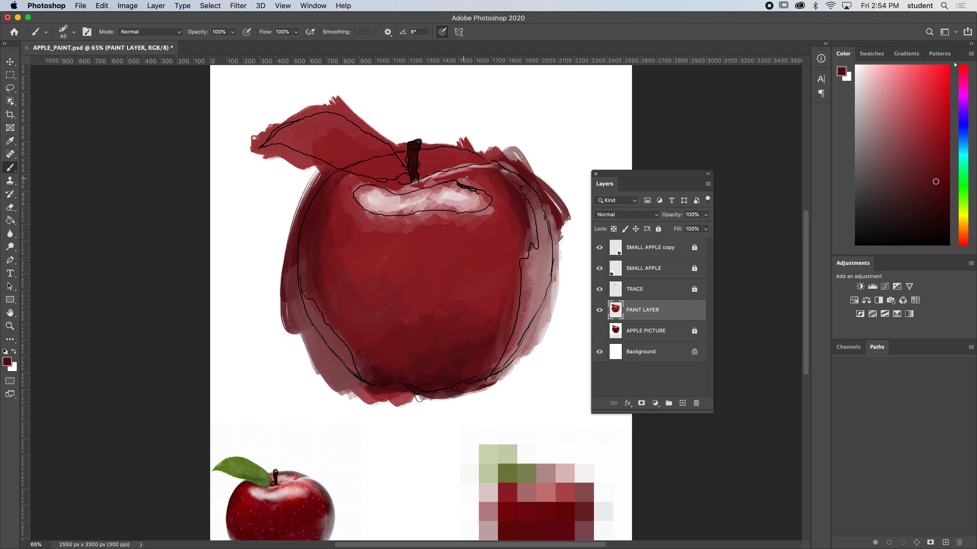
{"action": "left_click", "coordinate": [483, 169], "text": "alt"}
{"action": "left_click", "coordinate": [481, 164], "text": "alt"}
{"action": "left_click_drag", "start_coordinate": [479, 167], "coordinate": [476, 169]}
{"action": "mouse_move", "coordinate": [418, 181]}
{"action": "left_mouse_down"}
{"action": "mouse_move", "coordinate": [393, 180]}
{"action": "mouse_move", "coordinate": [402, 189]}
{"action": "mouse_move", "coordinate": [423, 178]}
{"action": "left_mouse_up"}
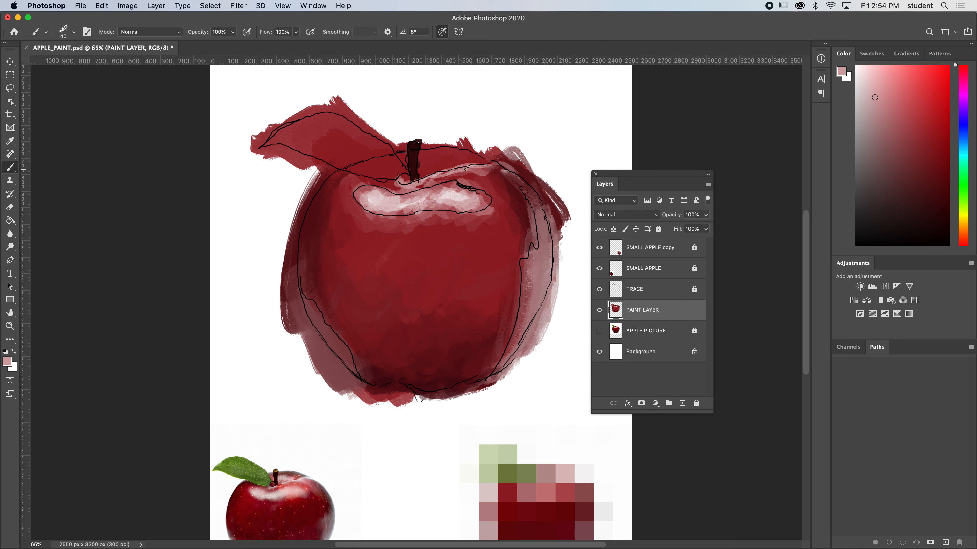
Build up the pink rim towards the stem base and blend its edges with pinks and reds sampled from the painting.
{"action": "mouse_move", "coordinate": [487, 166]}
{"action": "left_mouse_down"}
{"action": "mouse_move", "coordinate": [507, 183]}
{"action": "mouse_move", "coordinate": [441, 174]}
{"action": "mouse_move", "coordinate": [492, 171]}
{"action": "mouse_move", "coordinate": [435, 175]}
{"action": "left_mouse_up"}
{"action": "left_click", "coordinate": [496, 194], "text": "alt"}
{"action": "left_click", "coordinate": [440, 180], "text": "alt"}
{"action": "left_click", "coordinate": [434, 177], "text": "alt"}
{"action": "left_click", "coordinate": [437, 178], "text": "alt"}
{"action": "mouse_move", "coordinate": [432, 181]}
{"action": "left_mouse_down"}
{"action": "mouse_move", "coordinate": [486, 171]}
{"action": "mouse_move", "coordinate": [470, 177]}
{"action": "left_mouse_up"}
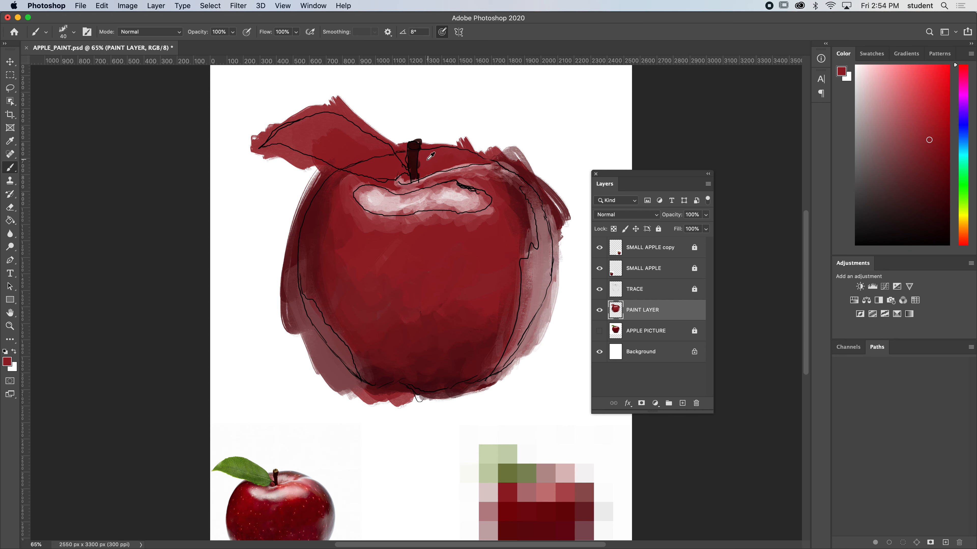
Paint soft pink reflections inside the hollow behind the stem and darken its back edge with sampled dark red.
{"action": "left_click", "coordinate": [480, 166], "text": "alt"}
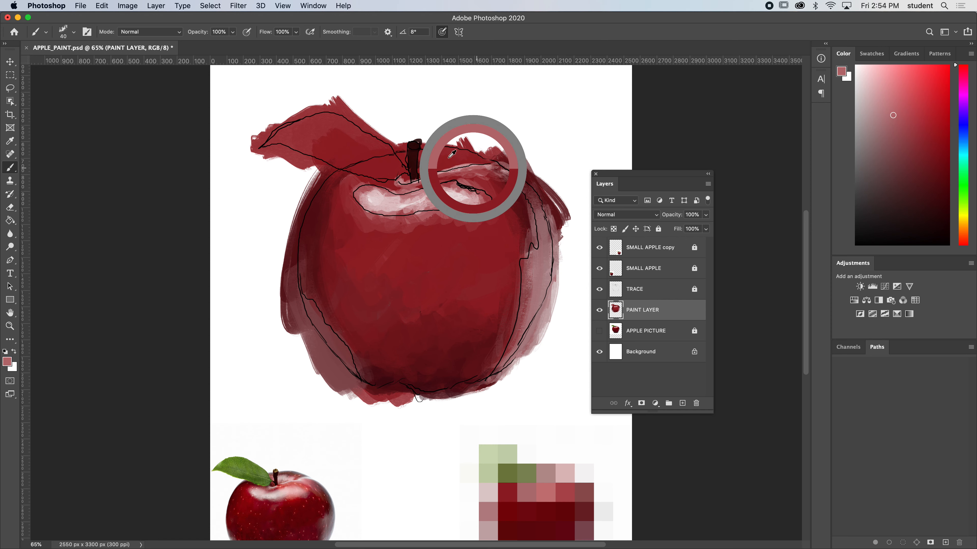
{"action": "mouse_move", "coordinate": [423, 169]}
{"action": "left_mouse_down"}
{"action": "mouse_move", "coordinate": [422, 156]}
{"action": "mouse_move", "coordinate": [476, 158]}
{"action": "left_mouse_up"}
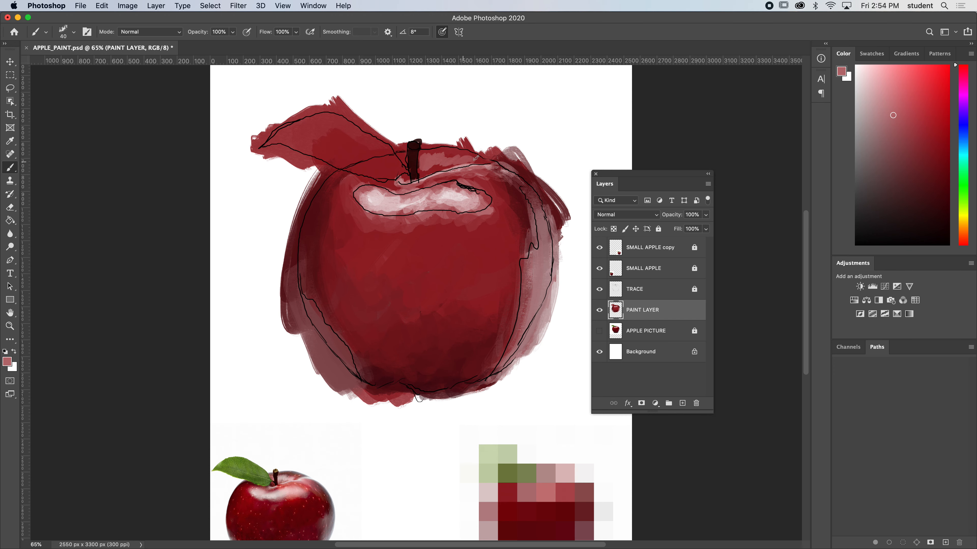
{"action": "left_click", "coordinate": [473, 160], "text": "alt"}
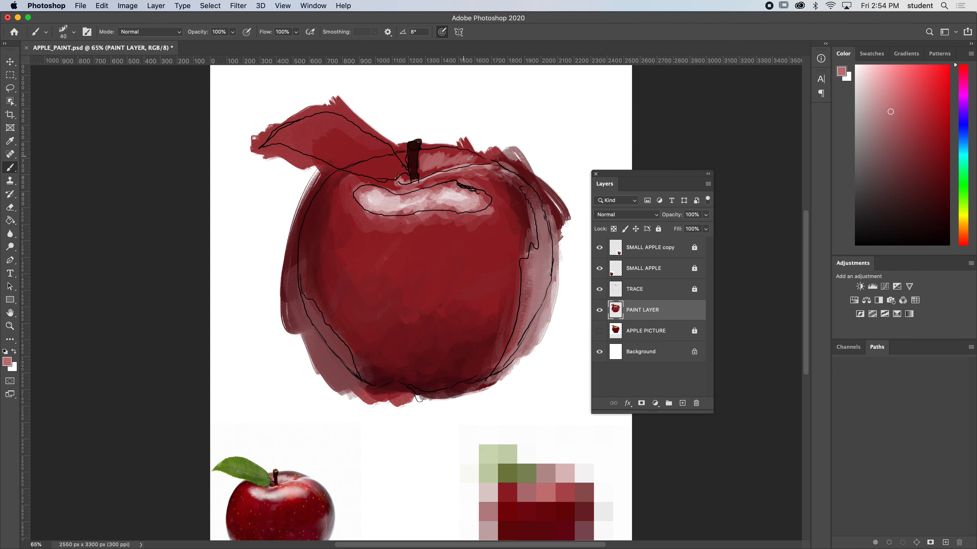
{"action": "left_click", "coordinate": [477, 196], "text": "alt"}
{"action": "mouse_move", "coordinate": [484, 160]}
{"action": "left_mouse_down"}
{"action": "mouse_move", "coordinate": [453, 152]}
{"action": "mouse_move", "coordinate": [422, 158]}
{"action": "mouse_move", "coordinate": [472, 156]}
{"action": "left_mouse_up"}
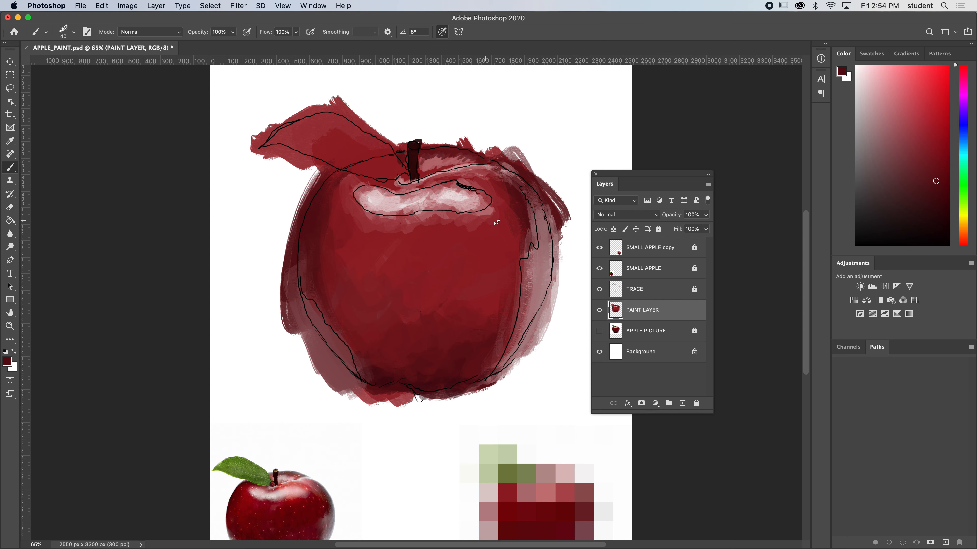
Fill the traced leaf with olive green sampled from the mosaic, enlarging the brush to 70 px.
{"action": "left_click", "coordinate": [253, 463], "text": "alt"}
{"action": "left_click", "coordinate": [525, 468], "text": "alt"}
{"action": "key", "text": "bracketright"}
{"action": "key", "text": "bracketright"}
{"action": "key", "text": "bracketright"}
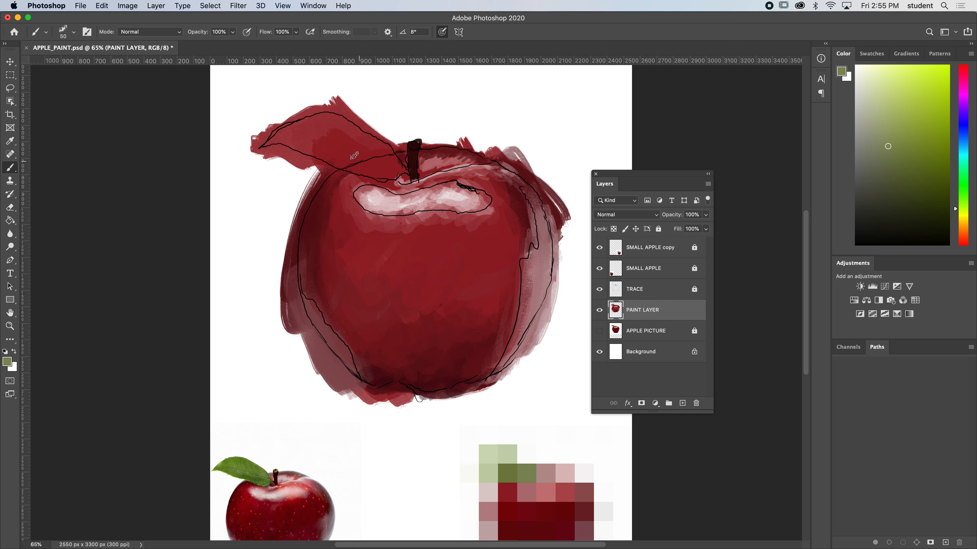
{"action": "mouse_move", "coordinate": [379, 157]}
{"action": "left_mouse_down"}
{"action": "mouse_move", "coordinate": [333, 133]}
{"action": "mouse_move", "coordinate": [285, 134]}
{"action": "mouse_move", "coordinate": [268, 145]}
{"action": "mouse_move", "coordinate": [283, 125]}
{"action": "mouse_move", "coordinate": [346, 121]}
{"action": "mouse_move", "coordinate": [358, 151]}
{"action": "mouse_move", "coordinate": [370, 145]}
{"action": "mouse_move", "coordinate": [405, 175]}
{"action": "mouse_move", "coordinate": [283, 140]}
{"action": "mouse_move", "coordinate": [367, 173]}
{"action": "mouse_move", "coordinate": [308, 134]}
{"action": "mouse_move", "coordinate": [293, 141]}
{"action": "mouse_move", "coordinate": [332, 152]}
{"action": "mouse_move", "coordinate": [345, 141]}
{"action": "left_mouse_up"}
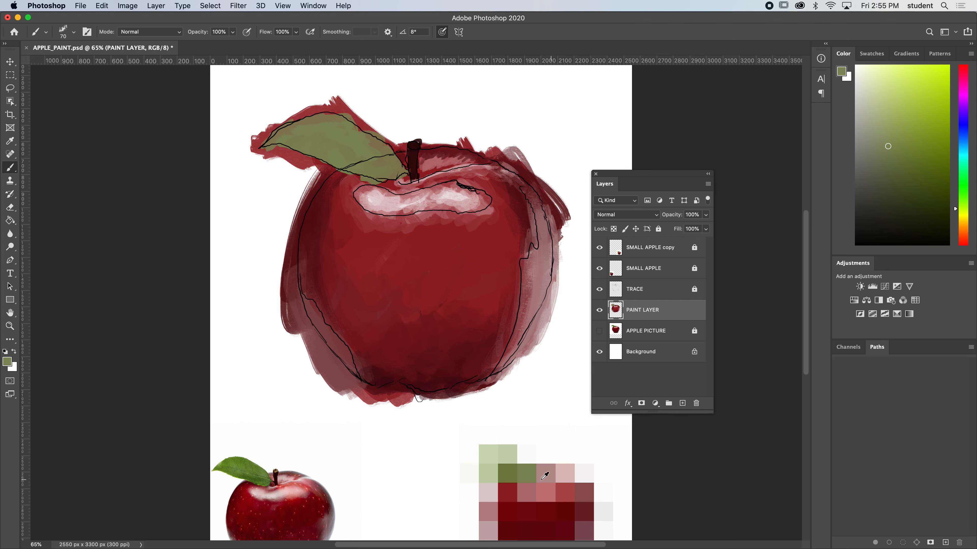
Shade the lower half of the leaf with darker greens sampled from the small apple's leaf.
{"action": "left_click", "coordinate": [514, 477], "text": "alt"}
{"action": "mouse_move", "coordinate": [346, 160]}
{"action": "left_mouse_down"}
{"action": "mouse_move", "coordinate": [363, 173]}
{"action": "mouse_move", "coordinate": [309, 144]}
{"action": "mouse_move", "coordinate": [314, 213]}
{"action": "mouse_move", "coordinate": [324, 134]}
{"action": "mouse_move", "coordinate": [348, 151]}
{"action": "mouse_move", "coordinate": [352, 167]}
{"action": "mouse_move", "coordinate": [334, 160]}
{"action": "mouse_move", "coordinate": [353, 169]}
{"action": "mouse_move", "coordinate": [287, 142]}
{"action": "mouse_move", "coordinate": [337, 144]}
{"action": "mouse_move", "coordinate": [337, 126]}
{"action": "mouse_move", "coordinate": [379, 171]}
{"action": "left_mouse_up"}
{"action": "left_click", "coordinate": [247, 476], "text": "alt"}
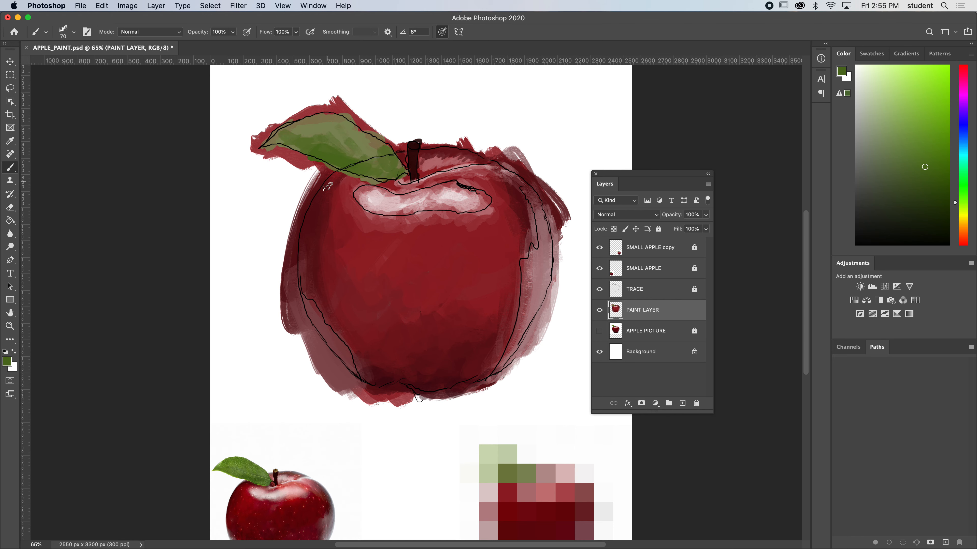
{"action": "left_click", "coordinate": [252, 474], "text": "alt"}
{"action": "left_click", "coordinate": [252, 474], "text": "alt"}
{"action": "mouse_move", "coordinate": [361, 154]}
{"action": "left_mouse_down"}
{"action": "mouse_move", "coordinate": [338, 164]}
{"action": "mouse_move", "coordinate": [364, 152]}
{"action": "left_mouse_up"}
Reduce the brush to 45 px and deepen the leaf's lower edge, adding mid-green strokes in its upper half.
{"action": "key", "text": "bracketleft"}
{"action": "key", "text": "bracketleft"}
{"action": "key", "text": "bracketleft"}
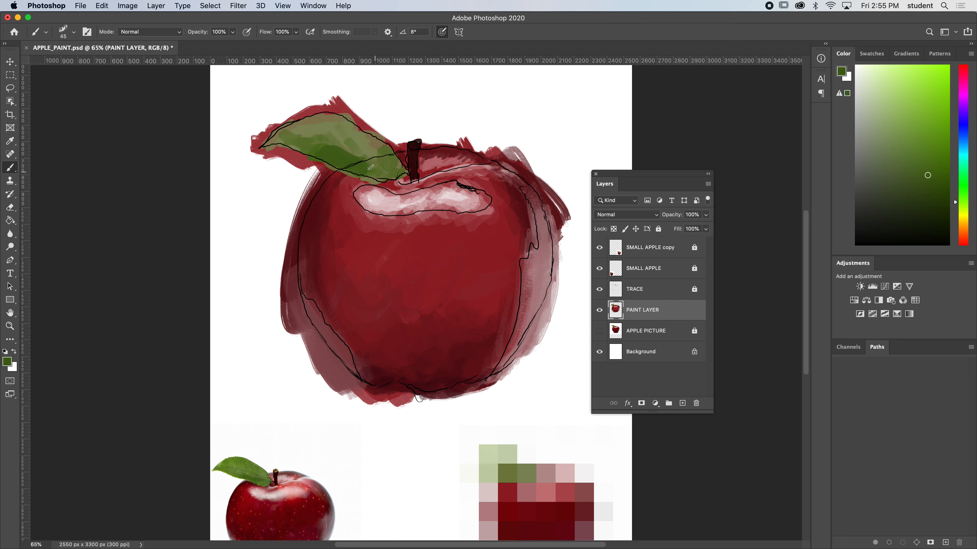
{"action": "mouse_move", "coordinate": [394, 173]}
{"action": "left_mouse_down"}
{"action": "mouse_move", "coordinate": [362, 146]}
{"action": "mouse_move", "coordinate": [283, 136]}
{"action": "left_mouse_up"}
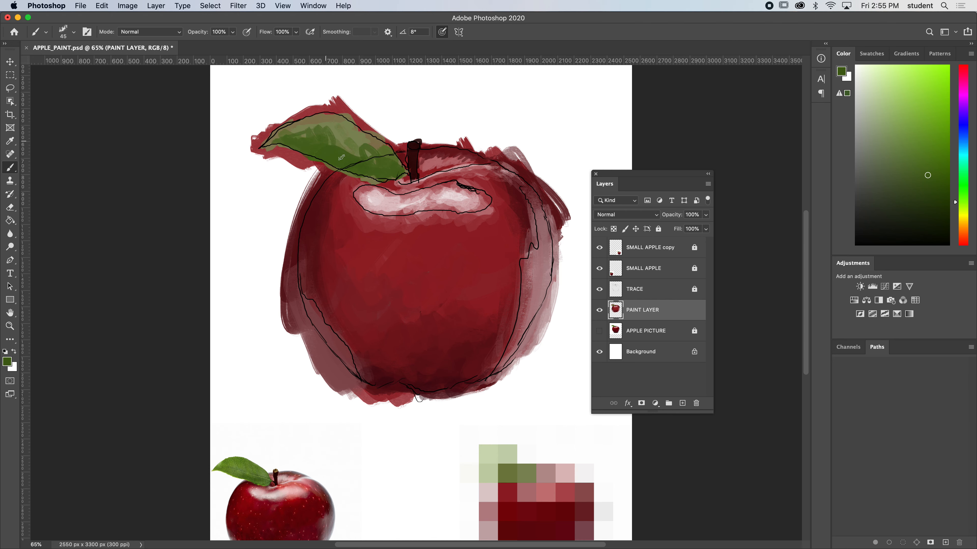
{"action": "left_click", "coordinate": [344, 120], "text": "alt"}
{"action": "left_click_drag", "start_coordinate": [345, 120], "coordinate": [331, 130]}
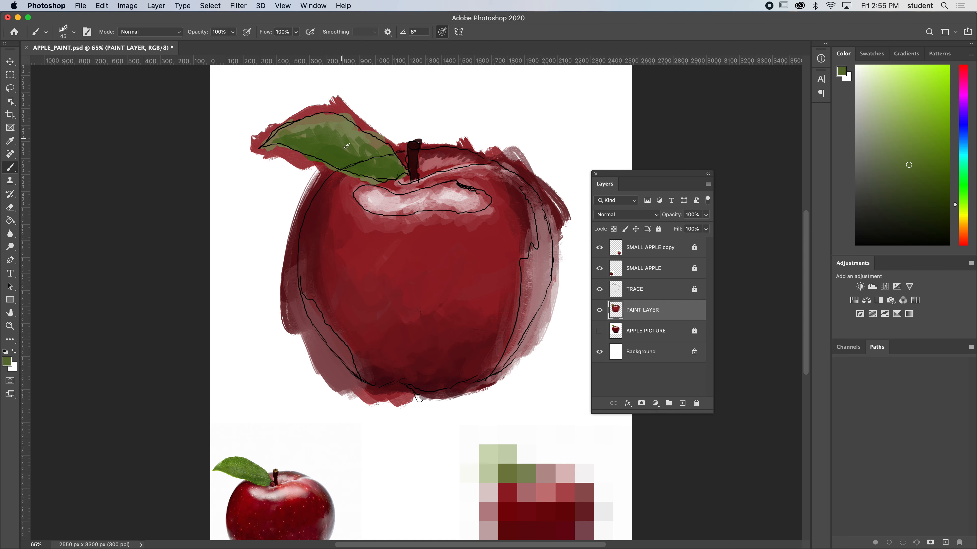
Blend the leaf's light and dark areas from tip to stem with olive and dark greens sampled from the painted leaf.
{"action": "left_click", "coordinate": [350, 159], "text": "alt"}
{"action": "mouse_move", "coordinate": [291, 126]}
{"action": "left_mouse_down"}
{"action": "mouse_move", "coordinate": [335, 116]}
{"action": "mouse_move", "coordinate": [320, 118]}
{"action": "mouse_move", "coordinate": [371, 144]}
{"action": "mouse_move", "coordinate": [300, 126]}
{"action": "mouse_move", "coordinate": [304, 145]}
{"action": "mouse_move", "coordinate": [311, 135]}
{"action": "mouse_move", "coordinate": [337, 148]}
{"action": "mouse_move", "coordinate": [331, 127]}
{"action": "mouse_move", "coordinate": [366, 157]}
{"action": "mouse_move", "coordinate": [369, 144]}
{"action": "mouse_move", "coordinate": [395, 165]}
{"action": "left_mouse_up"}
{"action": "left_click", "coordinate": [331, 126], "text": "alt"}
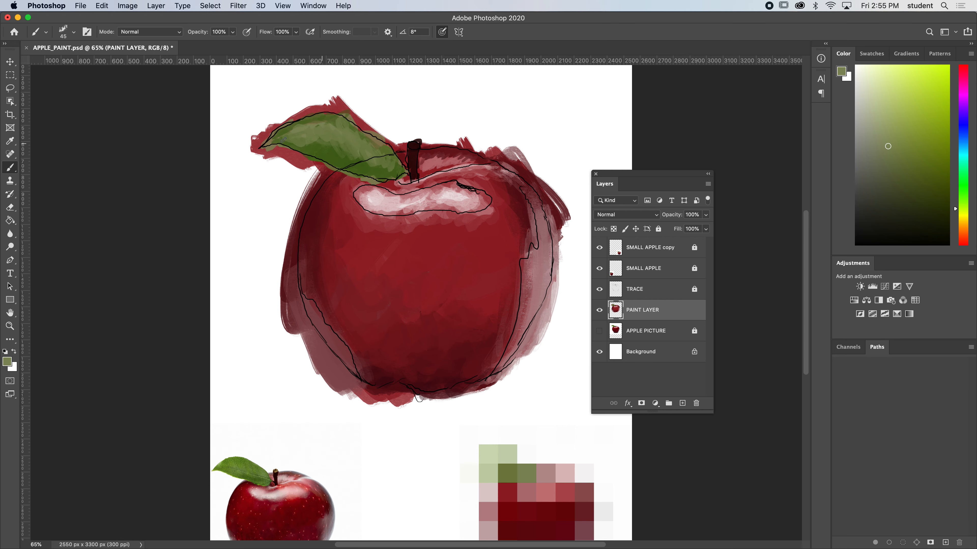
{"action": "left_click", "coordinate": [318, 142], "text": "alt"}
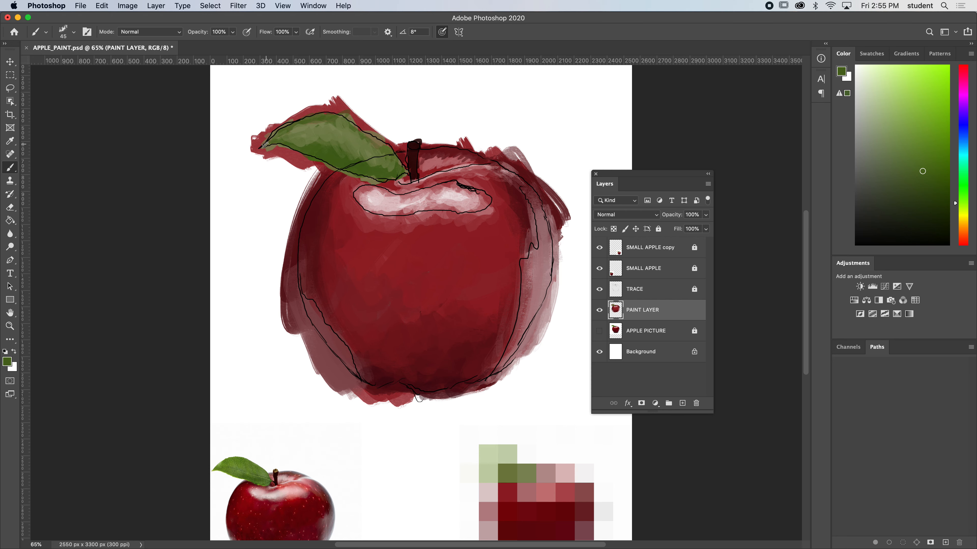
{"action": "left_click", "coordinate": [292, 134], "text": "alt"}
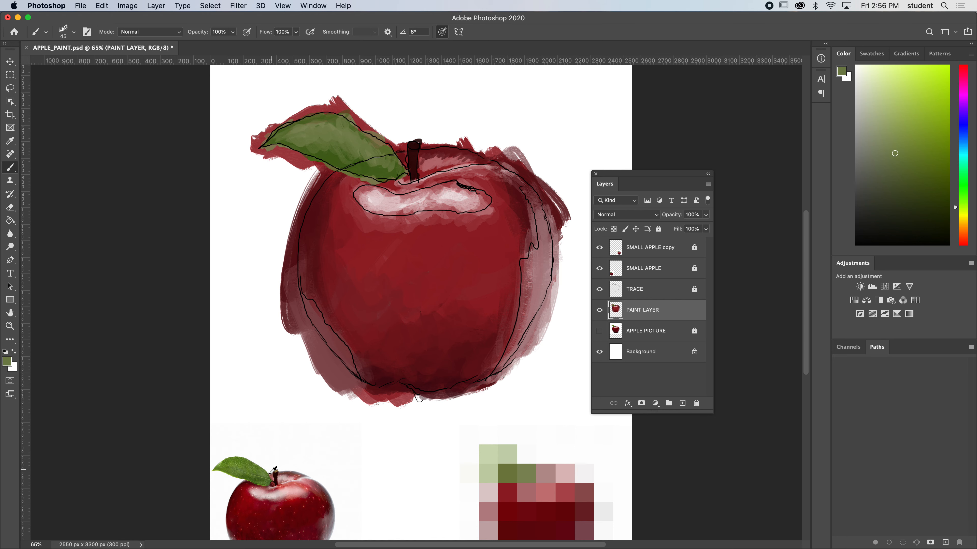
Sample greens from the small apple's leaf and paint a thin light-green vein along the leaf's centre with a 9 px brush.
{"action": "left_click", "coordinate": [256, 474], "text": "alt"}
{"action": "left_click", "coordinate": [257, 473], "text": "alt"}
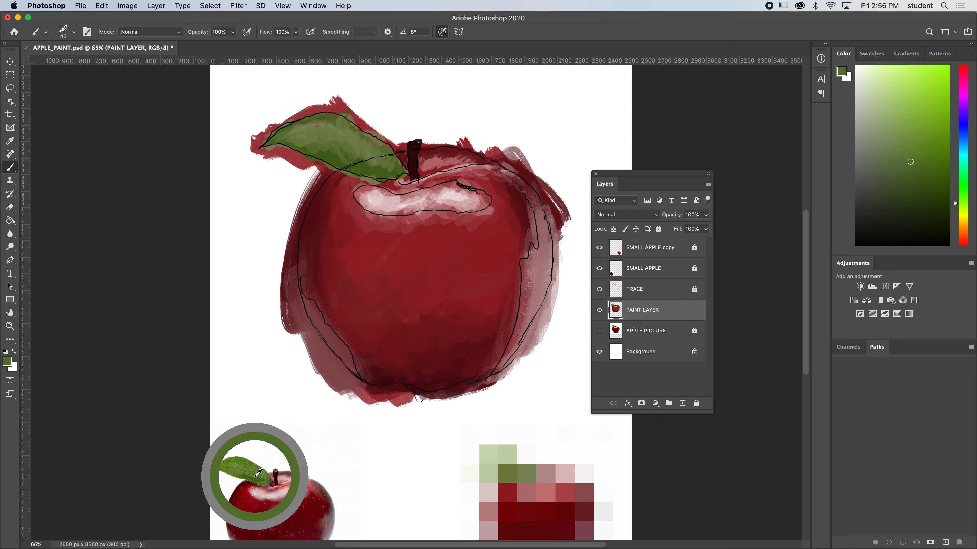
{"action": "left_click", "coordinate": [258, 472], "text": "alt"}
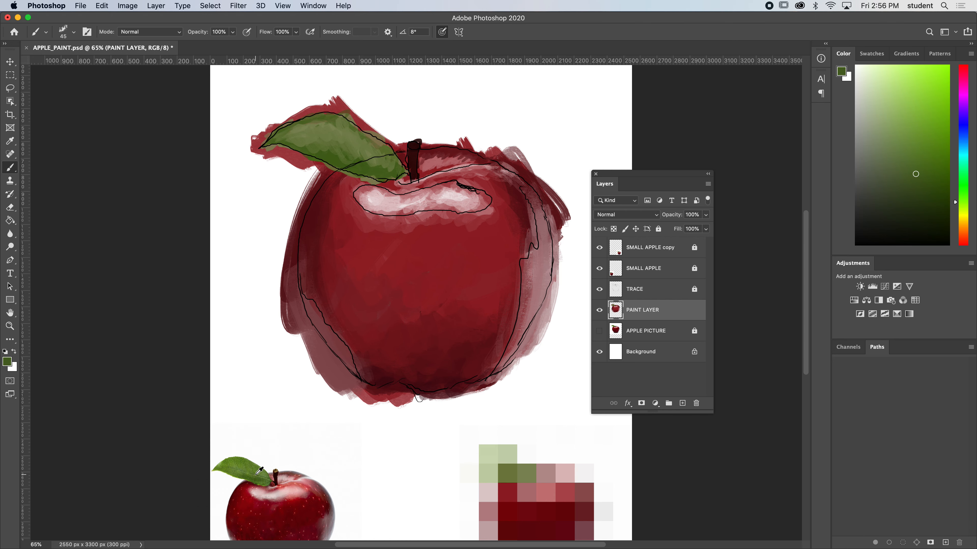
{"action": "left_click", "coordinate": [363, 152]}
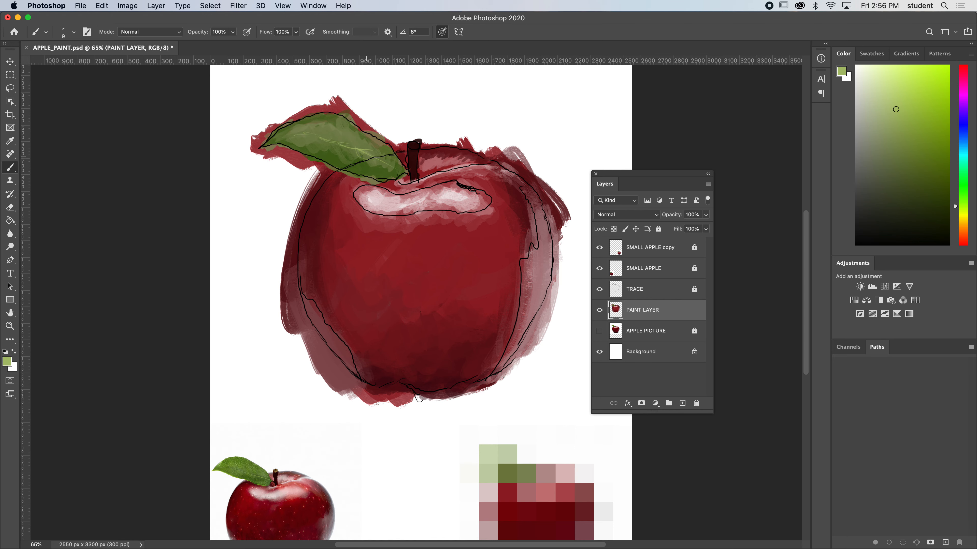
Add fine light-green side veins branching from the leaf's centre vein with the 9 px brush.
{"action": "left_click_drag", "start_coordinate": [366, 156], "coordinate": [355, 166]}
{"action": "key", "text": "super+z"}
{"action": "key", "text": "super+z"}
{"action": "left_click_drag", "start_coordinate": [313, 133], "coordinate": [350, 147]}
{"action": "left_click_drag", "start_coordinate": [340, 148], "coordinate": [323, 128]}
{"action": "key", "text": "super+z"}
Paint brown detail on the apple's stem and a tan tip, using colours sampled from the small apple's stem.
{"action": "key", "text": "super+minus"}
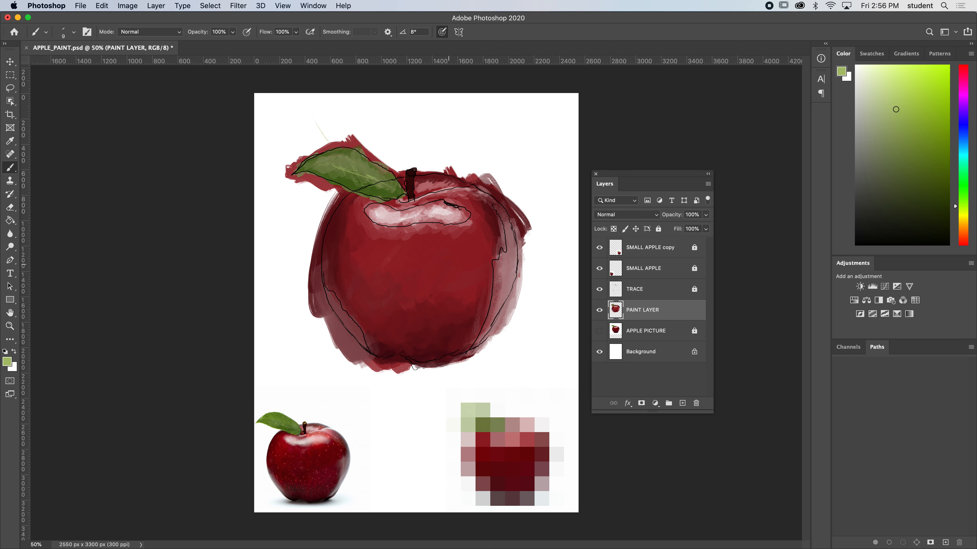
{"action": "key", "text": "super+minus"}
{"action": "key", "text": "super+plus"}
{"action": "key", "text": "super+plus"}
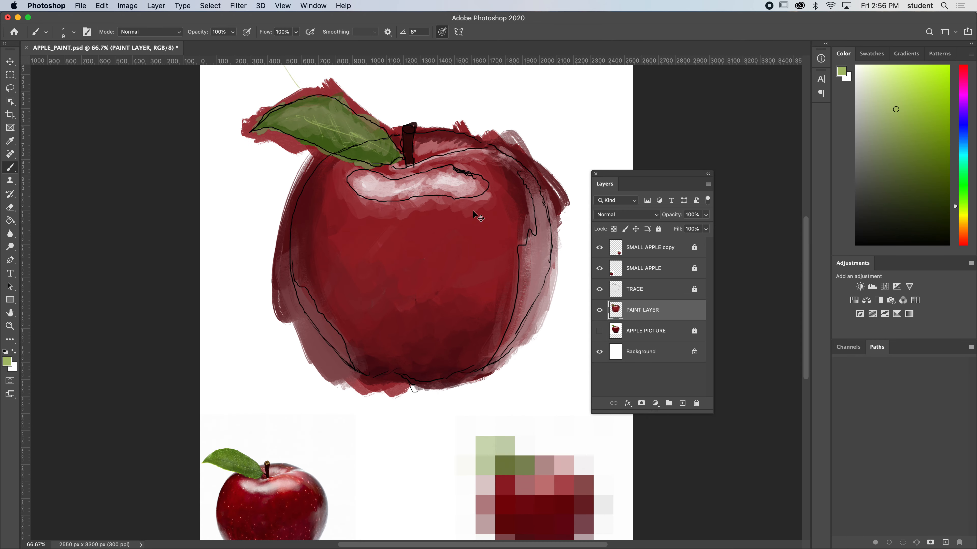
{"action": "key", "text": "super+plus"}
{"action": "left_click_drag", "start_coordinate": [392, 318], "coordinate": [364, 386]}
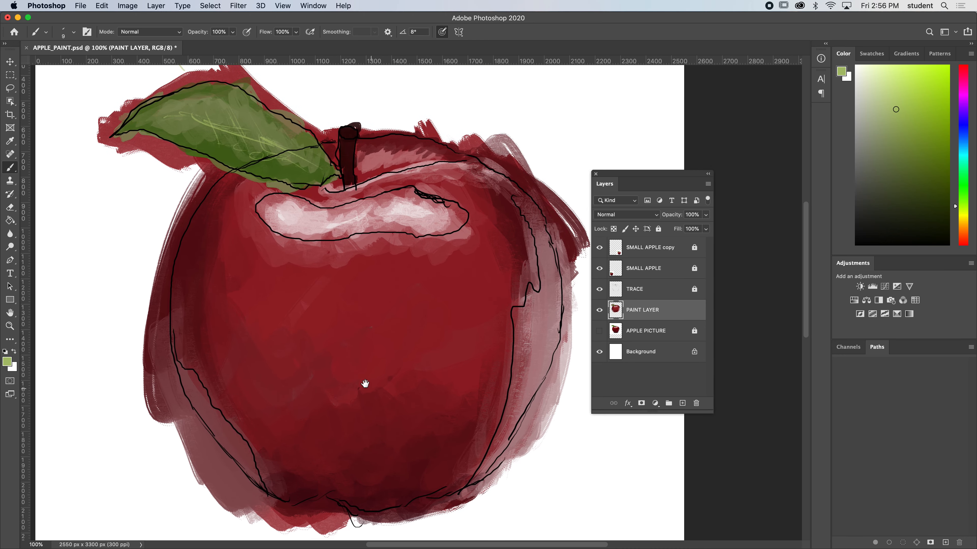
{"action": "mouse_move", "coordinate": [363, 322]}
{"action": "left_mouse_down"}
{"action": "mouse_move", "coordinate": [443, 186]}
{"action": "mouse_move", "coordinate": [438, 154]}
{"action": "mouse_move", "coordinate": [411, 270]}
{"action": "mouse_move", "coordinate": [407, 245]}
{"action": "left_mouse_up"}
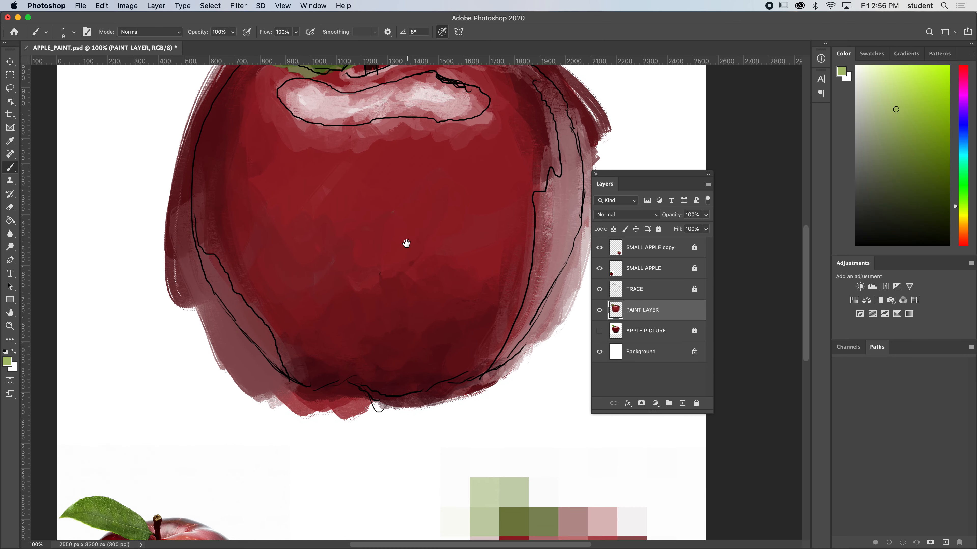
{"action": "key", "text": "super+minus"}
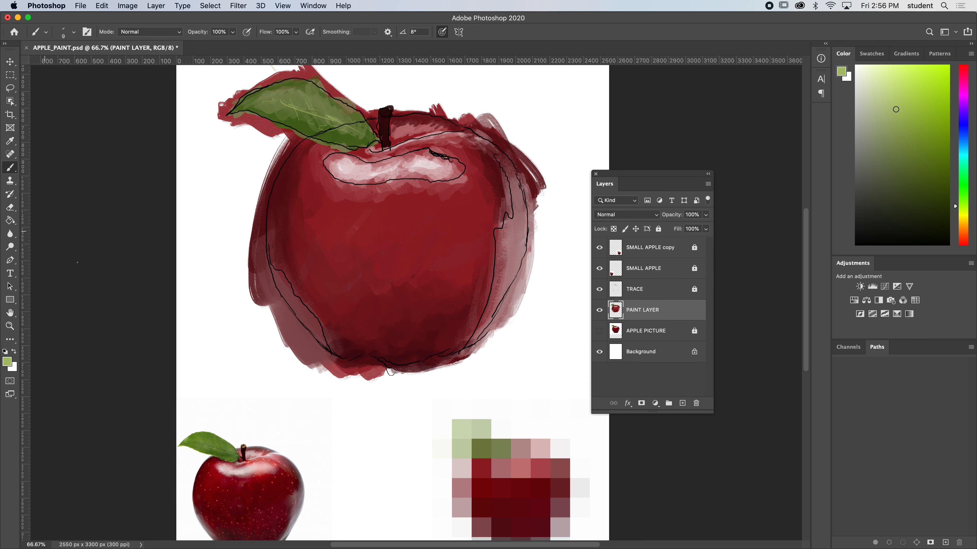
{"action": "left_click", "coordinate": [244, 446], "text": "alt"}
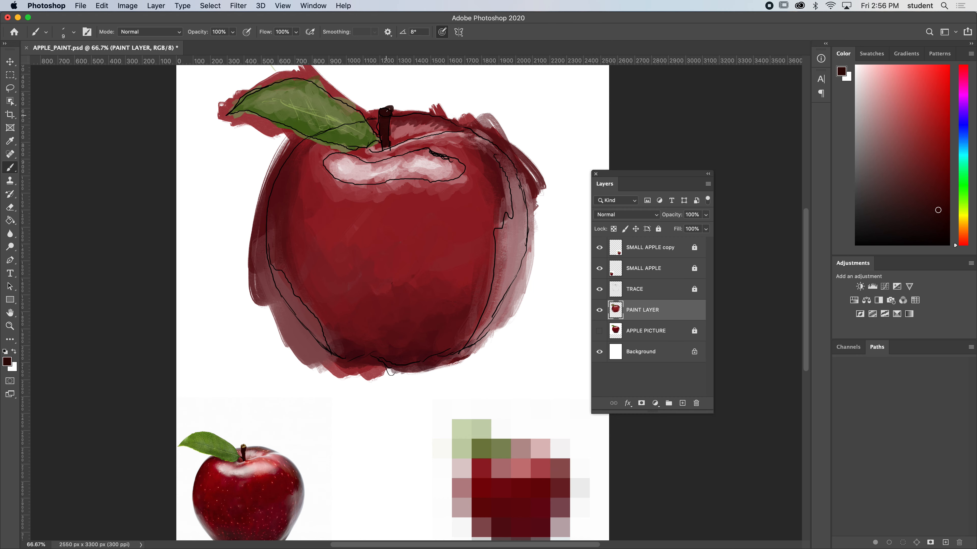
{"action": "scroll", "coordinate": [198, 408], "scroll_direction": "down", "scroll_amount": 2}
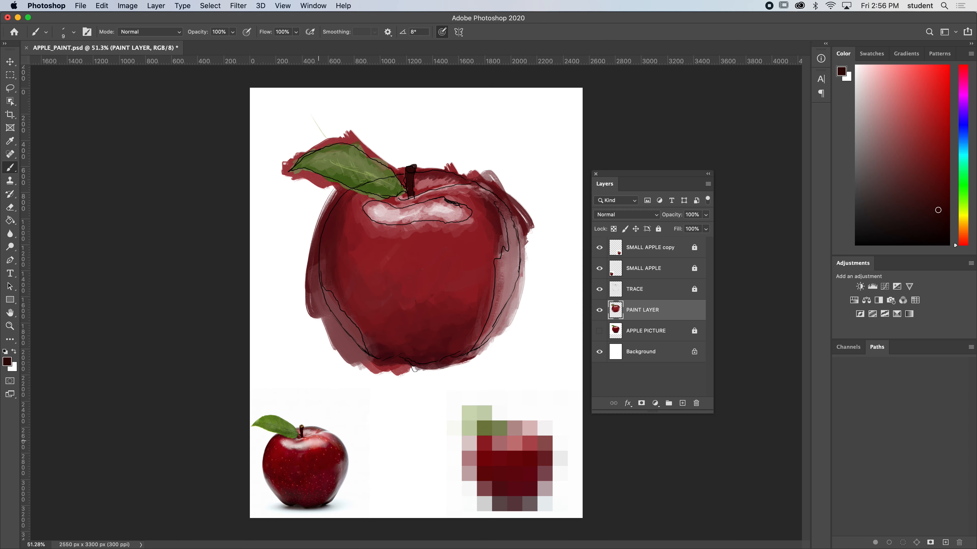
{"action": "left_click", "coordinate": [304, 428], "text": "alt"}
{"action": "left_click", "coordinate": [303, 419], "text": "alt"}
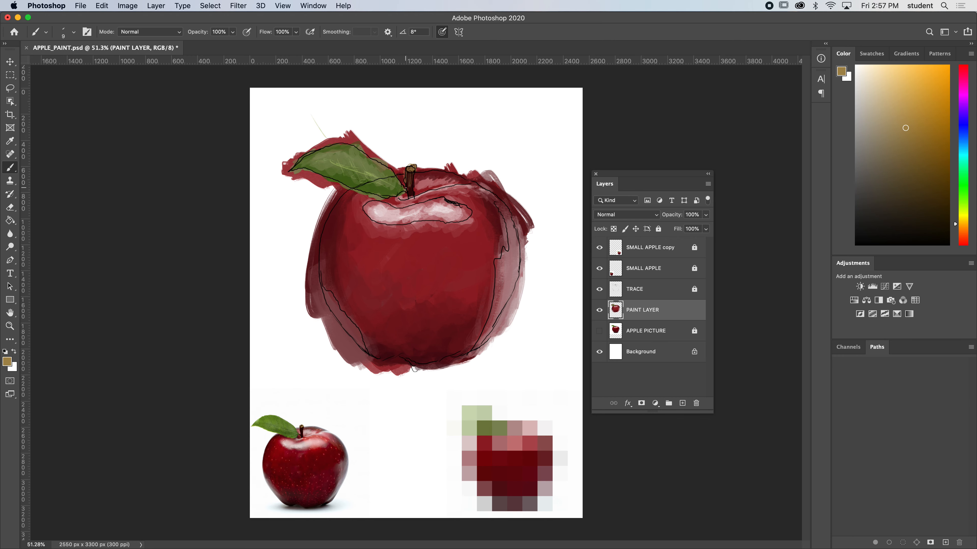
Hide the SMALL APPLE layer and compare the painting with and without the TRACE outline, leaving the outline shown.
{"action": "scroll", "coordinate": [410, 168], "scroll_direction": "up", "scroll_amount": 1}
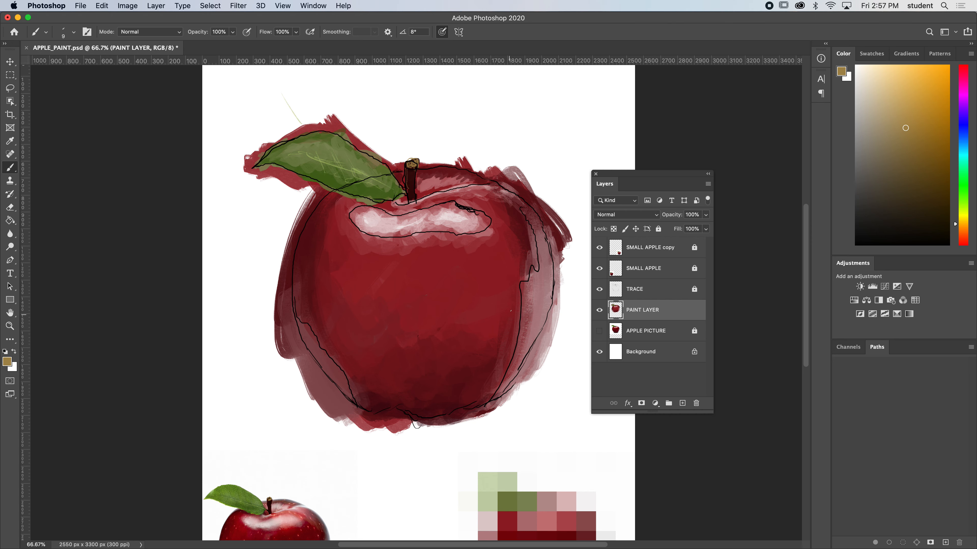
{"action": "left_click_drag", "start_coordinate": [605, 178], "coordinate": [661, 160]}
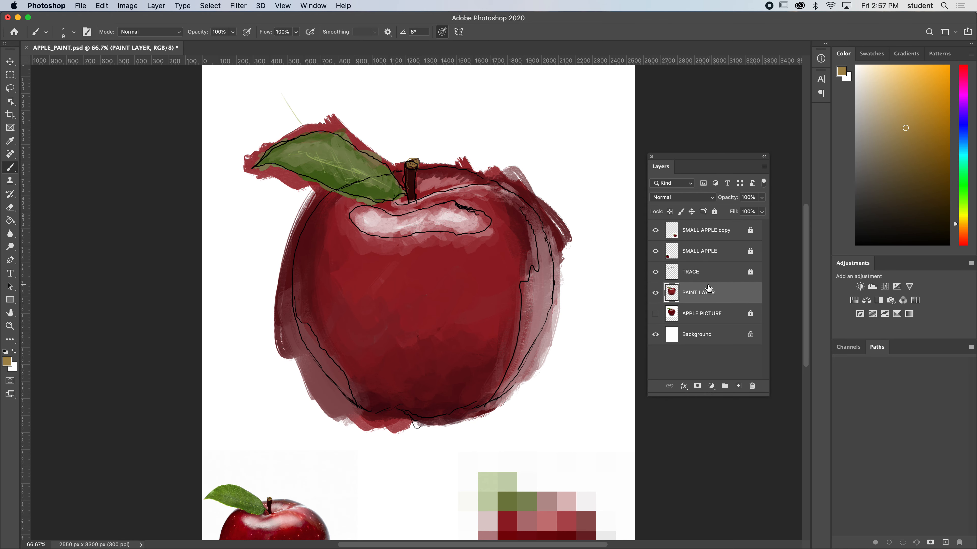
{"action": "left_click", "coordinate": [655, 272]}
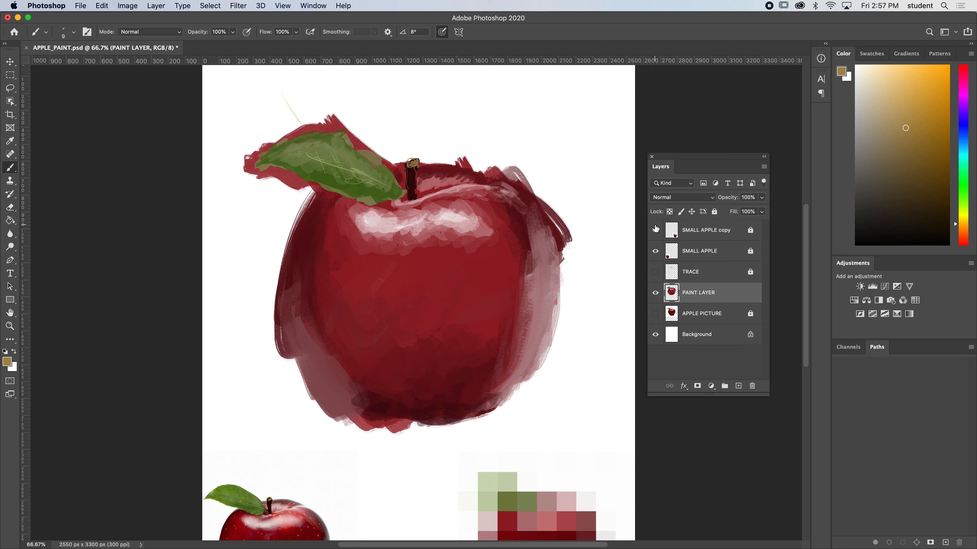
{"action": "left_click", "coordinate": [656, 252]}
{"action": "left_click", "coordinate": [654, 271]}
{"action": "left_click", "coordinate": [653, 271]}
{"action": "left_click", "coordinate": [653, 272]}
{"action": "left_click", "coordinate": [653, 271]}
{"action": "left_click", "coordinate": [653, 271]}
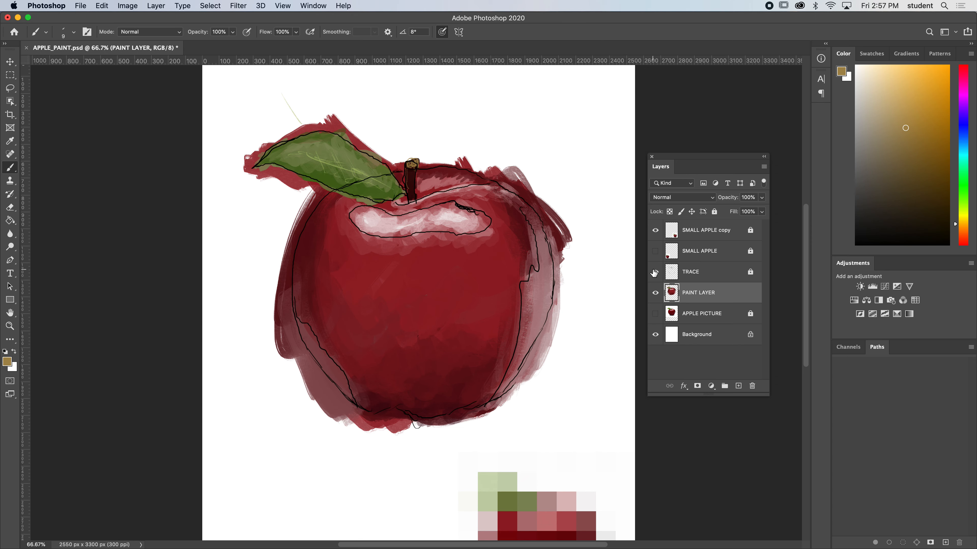
{"action": "left_click", "coordinate": [654, 271]}
{"action": "left_click", "coordinate": [654, 272]}
{"action": "left_click", "coordinate": [653, 271]}
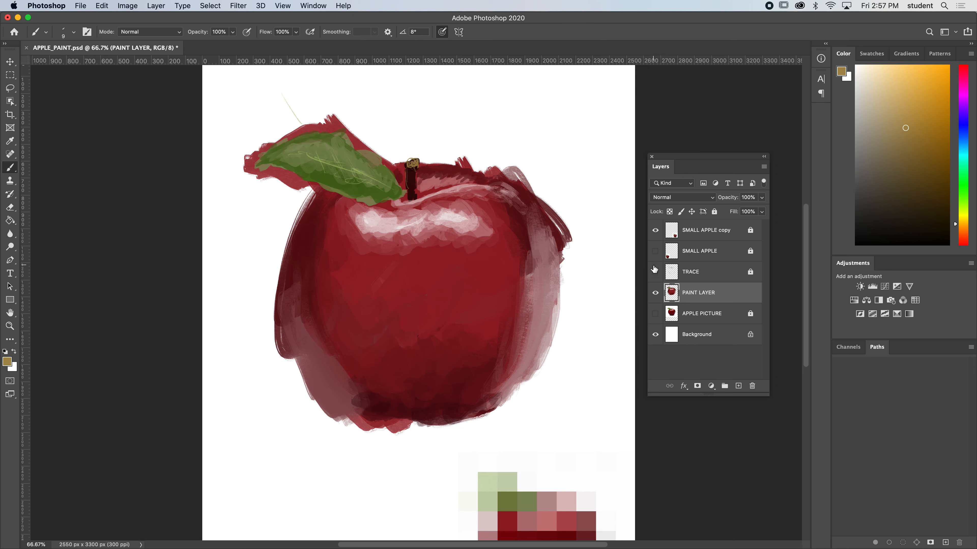
{"action": "left_click", "coordinate": [654, 272]}
{"action": "left_click", "coordinate": [654, 272]}
{"action": "left_click", "coordinate": [655, 272]}
{"action": "left_click", "coordinate": [655, 272]}
{"action": "left_click", "coordinate": [654, 272]}
{"action": "left_click", "coordinate": [655, 271]}
{"action": "left_click", "coordinate": [655, 272]}
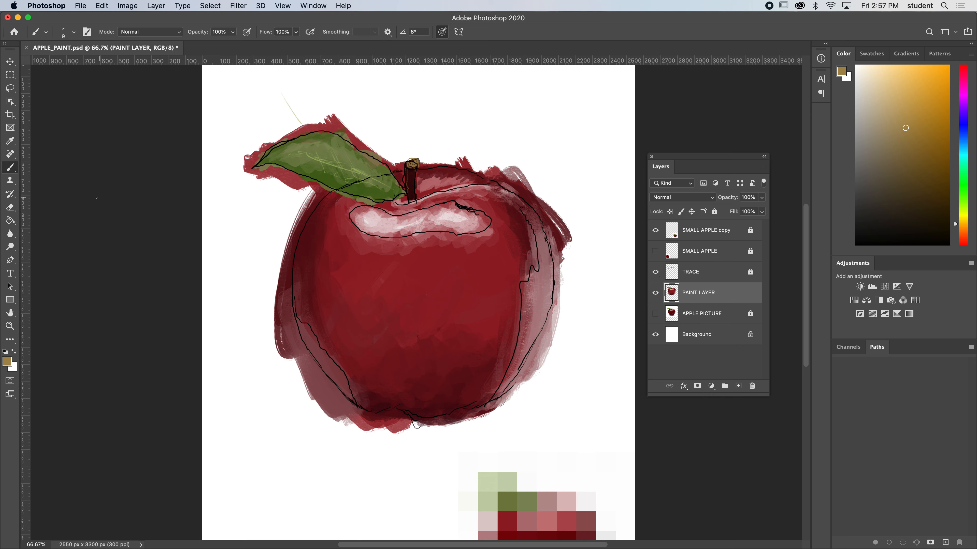
Try to erase the excess paint outside the apple's right edge with a soft round eraser reduced to 200 px.
{"action": "left_click", "coordinate": [14, 210]}
{"action": "mouse_move", "coordinate": [600, 292]}
{"action": "left_mouse_down"}
{"action": "mouse_move", "coordinate": [563, 349]}
{"action": "mouse_move", "coordinate": [555, 384]}
{"action": "left_mouse_up"}
{"action": "key", "text": "super+z"}
{"action": "key", "text": "bracketleft"}
{"action": "key", "text": "bracketleft"}
{"action": "key", "text": "bracketleft"}
{"action": "key", "text": "bracketleft"}
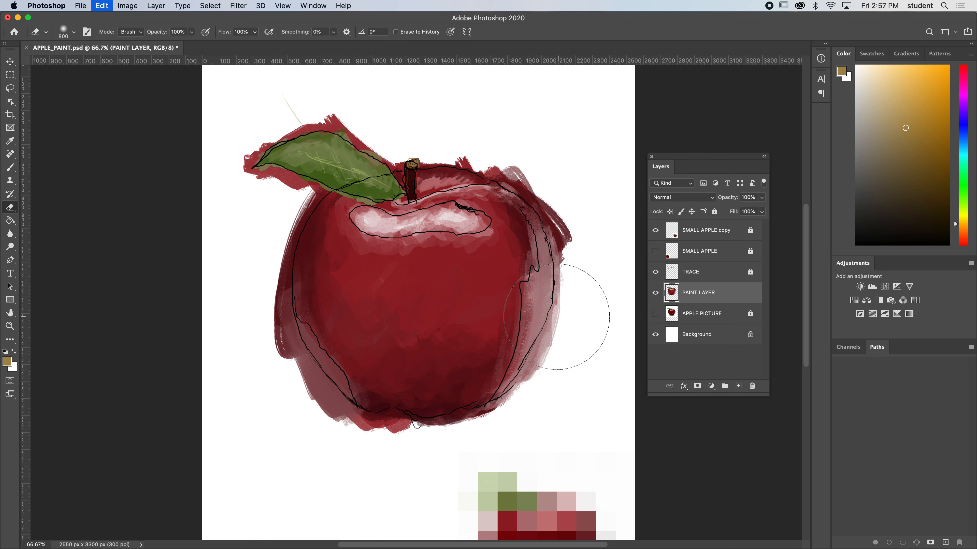
{"action": "mouse_move", "coordinate": [568, 315]}
{"action": "left_mouse_down"}
{"action": "mouse_move", "coordinate": [534, 388]}
{"action": "mouse_move", "coordinate": [568, 292]}
{"action": "mouse_move", "coordinate": [566, 272]}
{"action": "left_mouse_up"}
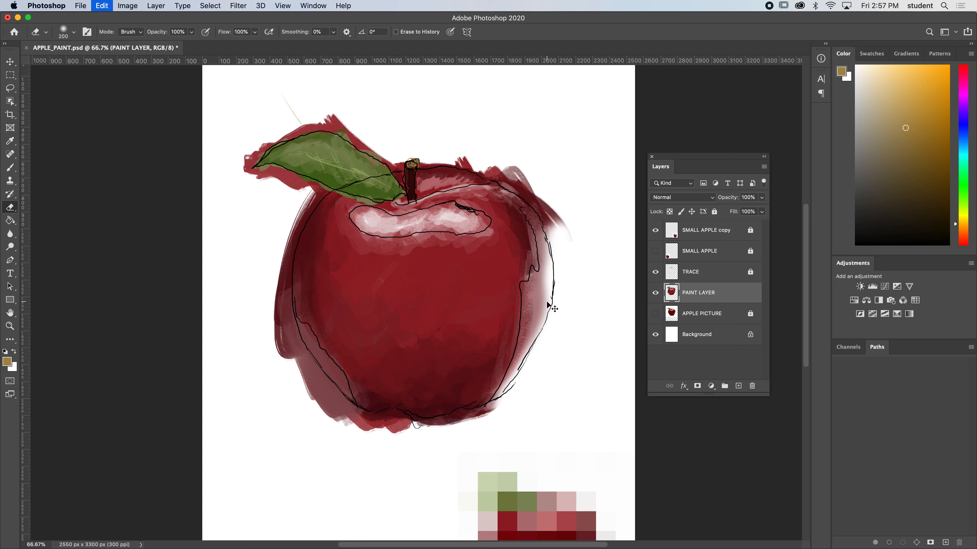
{"action": "key", "text": "super+z"}
{"action": "key", "text": "super+z"}
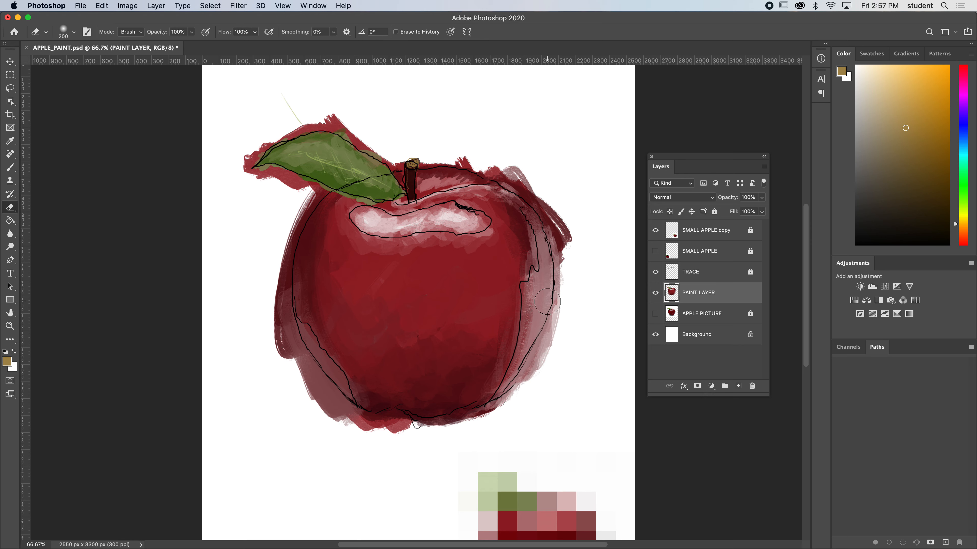
Give the eraser the 125 px bristle tip and erase the excess paint outside the apple's right and upper-right edges.
{"action": "left_click", "coordinate": [69, 37]}
{"action": "scroll", "coordinate": [265, 217], "scroll_direction": "down", "scroll_amount": 15}
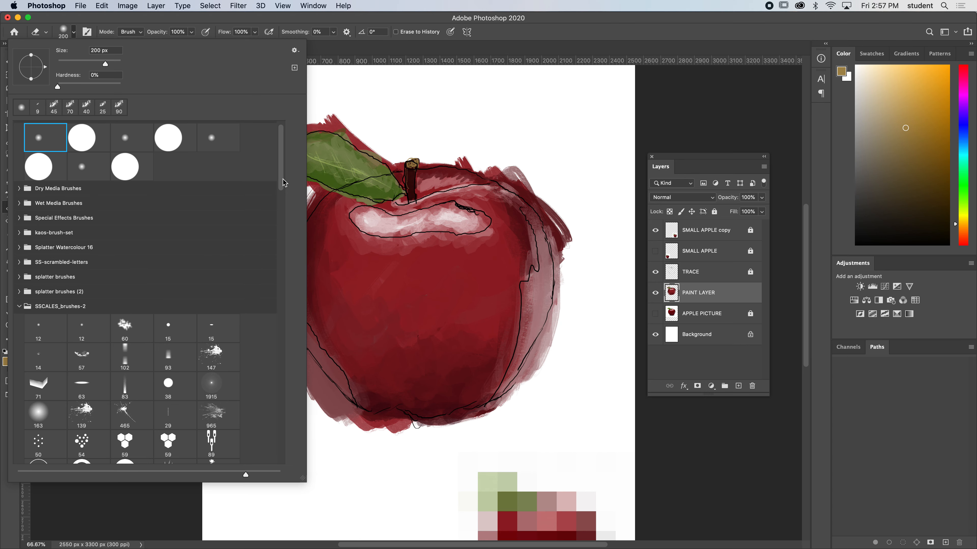
{"action": "left_click", "coordinate": [211, 373]}
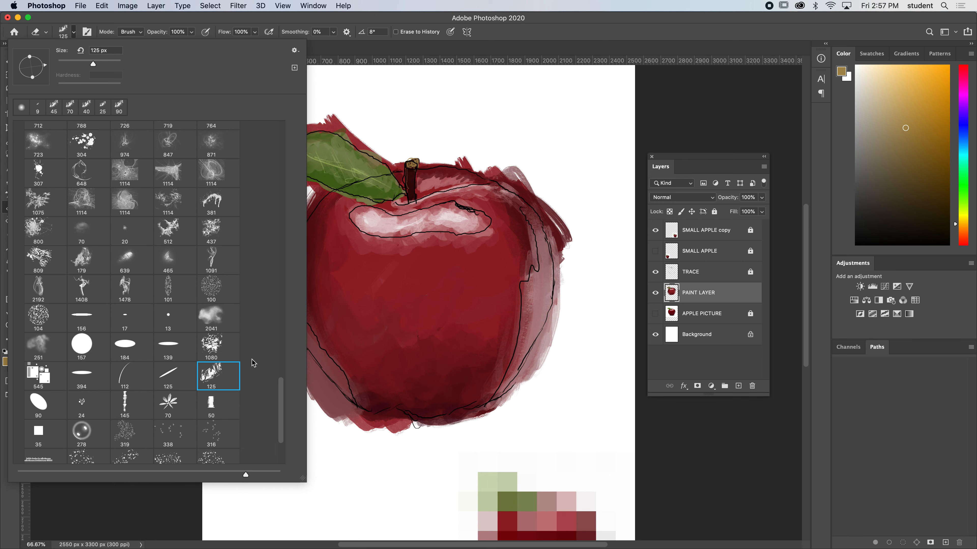
{"action": "left_click", "coordinate": [677, 96]}
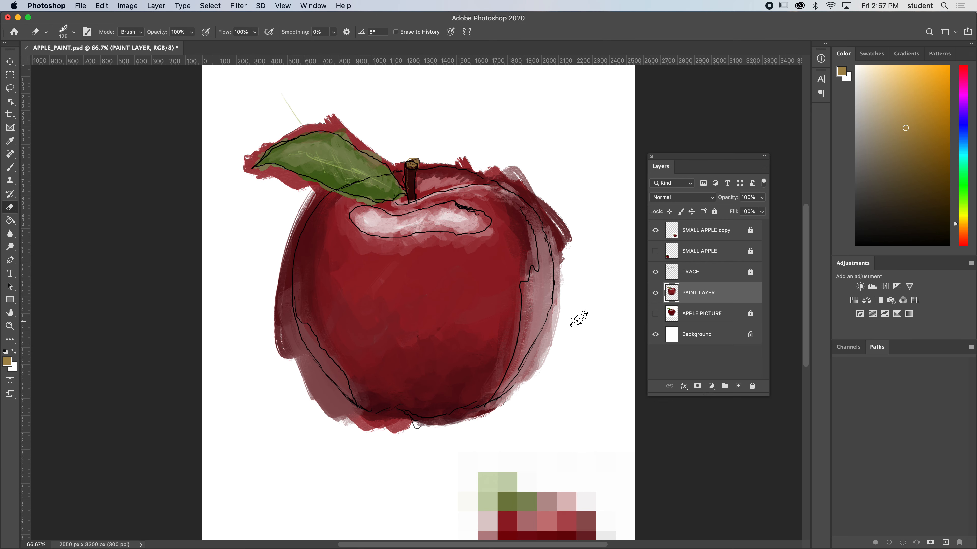
{"action": "mouse_move", "coordinate": [561, 330]}
{"action": "left_mouse_down"}
{"action": "mouse_move", "coordinate": [566, 302]}
{"action": "mouse_move", "coordinate": [518, 395]}
{"action": "mouse_move", "coordinate": [573, 293]}
{"action": "mouse_move", "coordinate": [542, 359]}
{"action": "mouse_move", "coordinate": [573, 221]}
{"action": "mouse_move", "coordinate": [577, 256]}
{"action": "mouse_move", "coordinate": [562, 212]}
{"action": "mouse_move", "coordinate": [569, 283]}
{"action": "mouse_move", "coordinate": [578, 280]}
{"action": "mouse_move", "coordinate": [569, 168]}
{"action": "mouse_move", "coordinate": [552, 199]}
{"action": "mouse_move", "coordinate": [570, 256]}
{"action": "mouse_move", "coordinate": [548, 208]}
{"action": "mouse_move", "coordinate": [568, 260]}
{"action": "mouse_move", "coordinate": [541, 189]}
{"action": "mouse_move", "coordinate": [565, 267]}
{"action": "mouse_move", "coordinate": [539, 182]}
{"action": "mouse_move", "coordinate": [548, 205]}
{"action": "mouse_move", "coordinate": [484, 160]}
{"action": "left_mouse_up"}
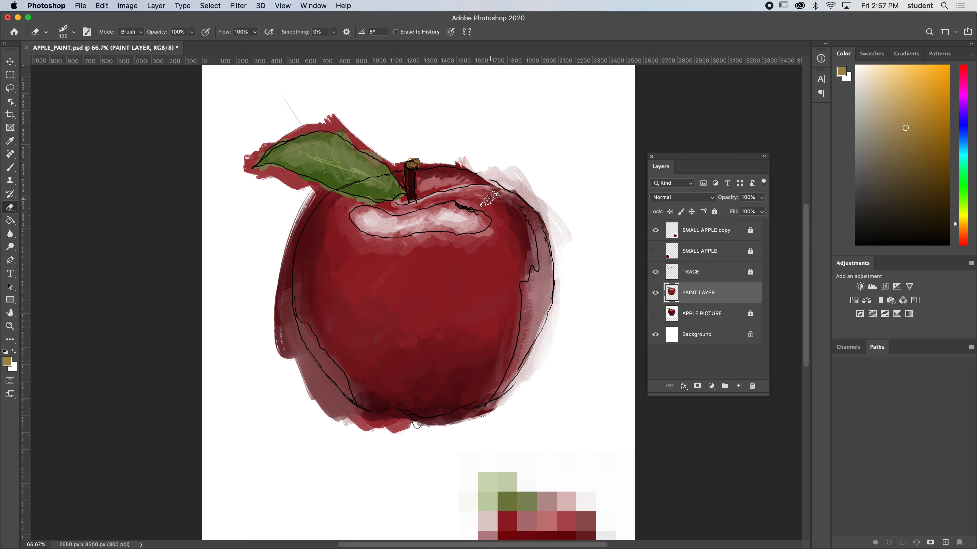
{"action": "key", "text": "super+z"}
{"action": "mouse_move", "coordinate": [562, 208]}
{"action": "left_mouse_down"}
{"action": "mouse_move", "coordinate": [556, 259]}
{"action": "mouse_move", "coordinate": [538, 199]}
{"action": "mouse_move", "coordinate": [546, 231]}
{"action": "mouse_move", "coordinate": [502, 177]}
{"action": "mouse_move", "coordinate": [534, 212]}
{"action": "mouse_move", "coordinate": [541, 204]}
{"action": "mouse_move", "coordinate": [487, 156]}
{"action": "mouse_move", "coordinate": [538, 195]}
{"action": "mouse_move", "coordinate": [436, 145]}
{"action": "mouse_move", "coordinate": [533, 196]}
{"action": "mouse_move", "coordinate": [470, 163]}
{"action": "mouse_move", "coordinate": [533, 185]}
{"action": "mouse_move", "coordinate": [436, 133]}
{"action": "left_mouse_up"}
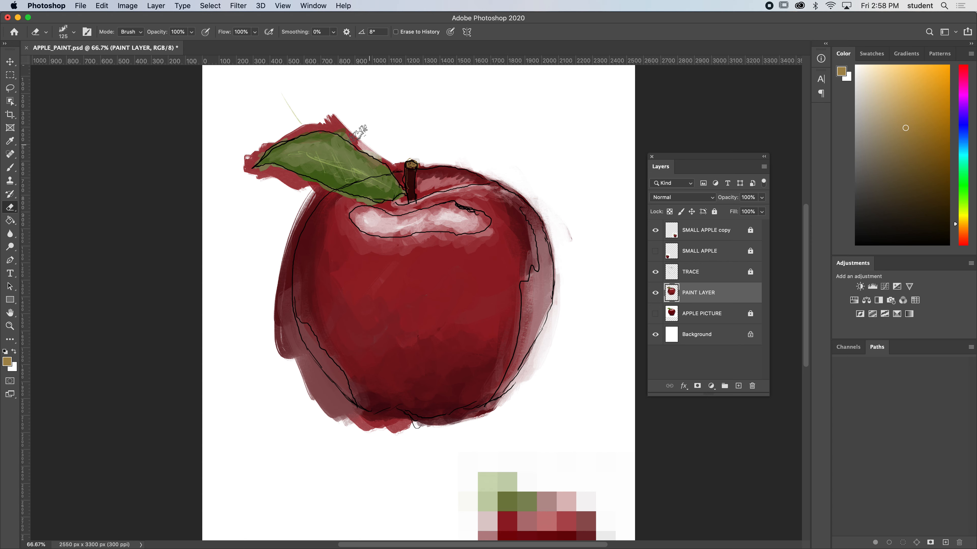
Erase the excess paint around the leaf and outside the apple's left and lower edges, following the traced outline.
{"action": "mouse_move", "coordinate": [380, 143]}
{"action": "left_mouse_down"}
{"action": "mouse_move", "coordinate": [340, 114]}
{"action": "mouse_move", "coordinate": [348, 135]}
{"action": "mouse_move", "coordinate": [365, 128]}
{"action": "mouse_move", "coordinate": [349, 121]}
{"action": "mouse_move", "coordinate": [375, 136]}
{"action": "mouse_move", "coordinate": [329, 121]}
{"action": "mouse_move", "coordinate": [359, 135]}
{"action": "mouse_move", "coordinate": [336, 122]}
{"action": "mouse_move", "coordinate": [275, 123]}
{"action": "mouse_move", "coordinate": [285, 113]}
{"action": "mouse_move", "coordinate": [329, 113]}
{"action": "mouse_move", "coordinate": [292, 120]}
{"action": "mouse_move", "coordinate": [315, 117]}
{"action": "mouse_move", "coordinate": [256, 150]}
{"action": "mouse_move", "coordinate": [278, 135]}
{"action": "mouse_move", "coordinate": [235, 173]}
{"action": "mouse_move", "coordinate": [238, 191]}
{"action": "mouse_move", "coordinate": [255, 194]}
{"action": "mouse_move", "coordinate": [237, 178]}
{"action": "mouse_move", "coordinate": [246, 168]}
{"action": "mouse_move", "coordinate": [229, 185]}
{"action": "mouse_move", "coordinate": [268, 175]}
{"action": "mouse_move", "coordinate": [283, 187]}
{"action": "mouse_move", "coordinate": [269, 179]}
{"action": "mouse_move", "coordinate": [301, 185]}
{"action": "mouse_move", "coordinate": [315, 211]}
{"action": "mouse_move", "coordinate": [323, 179]}
{"action": "left_mouse_up"}
{"action": "key", "text": "bracketleft"}
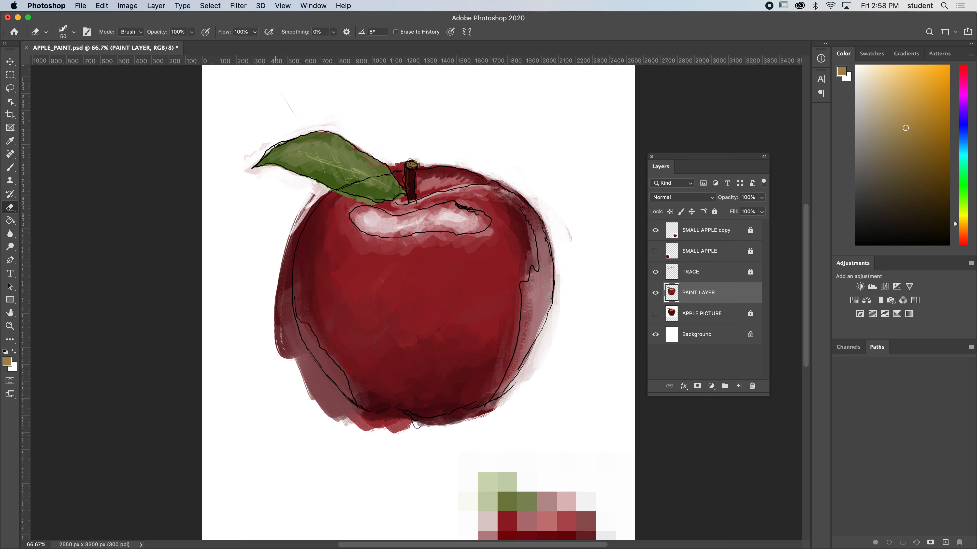
{"action": "left_click_drag", "start_coordinate": [288, 228], "coordinate": [278, 252]}
{"action": "mouse_move", "coordinate": [308, 198]}
{"action": "left_mouse_down"}
{"action": "mouse_move", "coordinate": [281, 240]}
{"action": "mouse_move", "coordinate": [323, 193]}
{"action": "mouse_move", "coordinate": [281, 265]}
{"action": "left_mouse_up"}
{"action": "key", "text": "super+z"}
{"action": "mouse_move", "coordinate": [299, 213]}
{"action": "left_mouse_down"}
{"action": "mouse_move", "coordinate": [273, 282]}
{"action": "mouse_move", "coordinate": [304, 207]}
{"action": "mouse_move", "coordinate": [270, 320]}
{"action": "mouse_move", "coordinate": [300, 280]}
{"action": "mouse_move", "coordinate": [271, 283]}
{"action": "mouse_move", "coordinate": [266, 301]}
{"action": "mouse_move", "coordinate": [280, 367]}
{"action": "mouse_move", "coordinate": [279, 240]}
{"action": "mouse_move", "coordinate": [299, 332]}
{"action": "mouse_move", "coordinate": [276, 312]}
{"action": "mouse_move", "coordinate": [322, 404]}
{"action": "mouse_move", "coordinate": [274, 304]}
{"action": "mouse_move", "coordinate": [313, 410]}
{"action": "mouse_move", "coordinate": [279, 290]}
{"action": "mouse_move", "coordinate": [330, 417]}
{"action": "mouse_move", "coordinate": [329, 403]}
{"action": "mouse_move", "coordinate": [347, 421]}
{"action": "mouse_move", "coordinate": [306, 388]}
{"action": "mouse_move", "coordinate": [363, 439]}
{"action": "mouse_move", "coordinate": [289, 345]}
{"action": "mouse_move", "coordinate": [350, 413]}
{"action": "mouse_move", "coordinate": [362, 446]}
{"action": "mouse_move", "coordinate": [395, 451]}
{"action": "mouse_move", "coordinate": [346, 425]}
{"action": "mouse_move", "coordinate": [378, 431]}
{"action": "mouse_move", "coordinate": [344, 418]}
{"action": "mouse_move", "coordinate": [405, 431]}
{"action": "mouse_move", "coordinate": [376, 432]}
{"action": "mouse_move", "coordinate": [399, 429]}
{"action": "mouse_move", "coordinate": [364, 429]}
{"action": "mouse_move", "coordinate": [382, 420]}
{"action": "mouse_move", "coordinate": [444, 434]}
{"action": "mouse_move", "coordinate": [515, 396]}
{"action": "mouse_move", "coordinate": [509, 387]}
{"action": "mouse_move", "coordinate": [464, 421]}
{"action": "mouse_move", "coordinate": [359, 434]}
{"action": "left_mouse_up"}
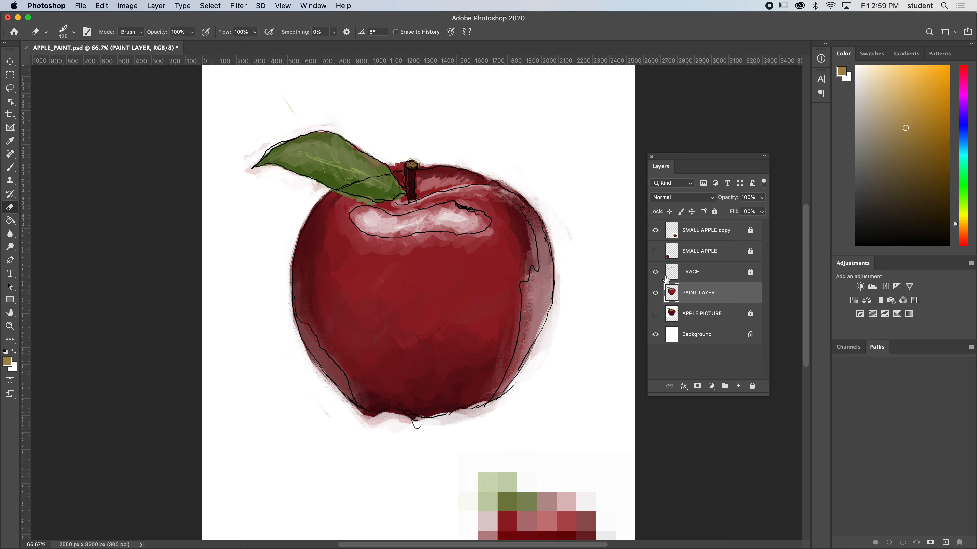
Hide the TRACE layer and repaint the apple's bottom edge with a 70 px brush in dark reds sampled from the painting.
{"action": "left_click", "coordinate": [655, 272]}
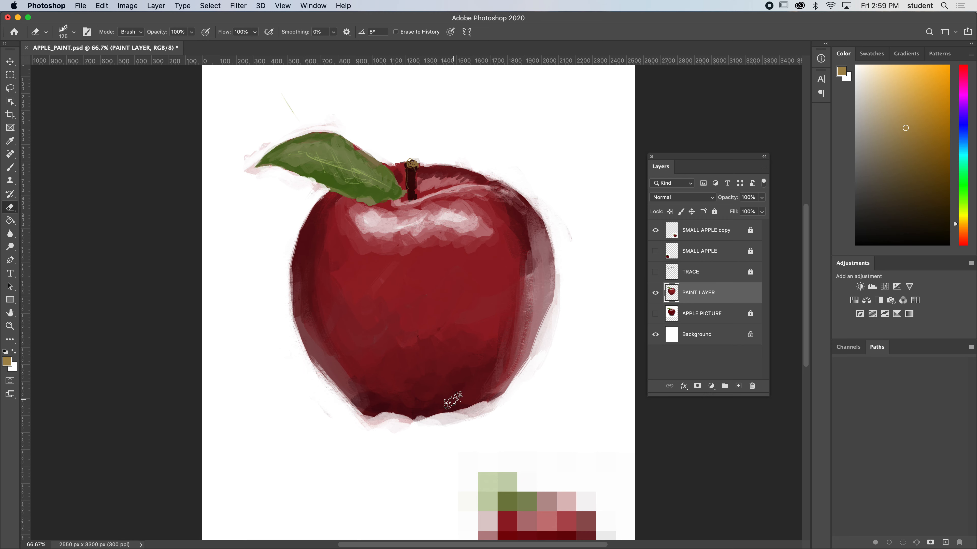
{"action": "left_click", "coordinate": [8, 165]}
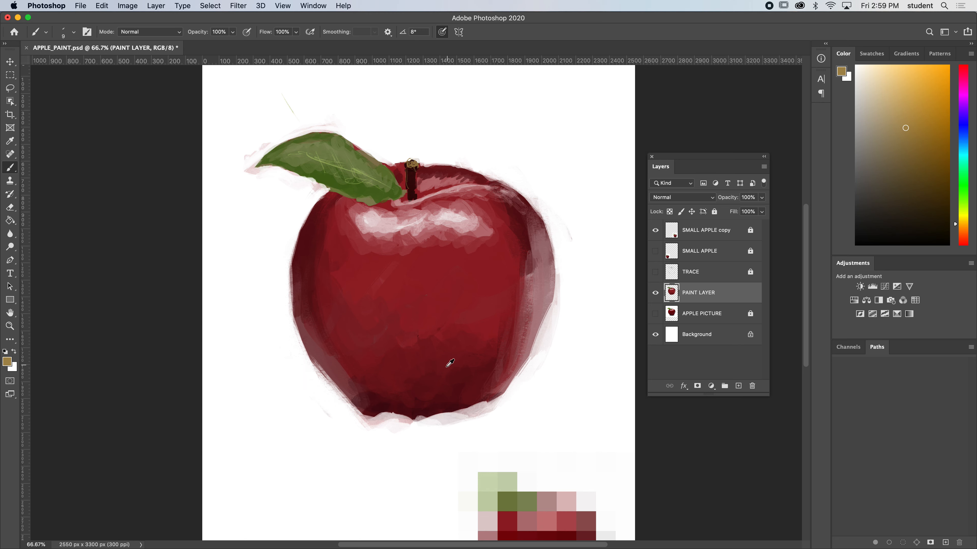
{"action": "left_click", "coordinate": [480, 381], "text": "alt"}
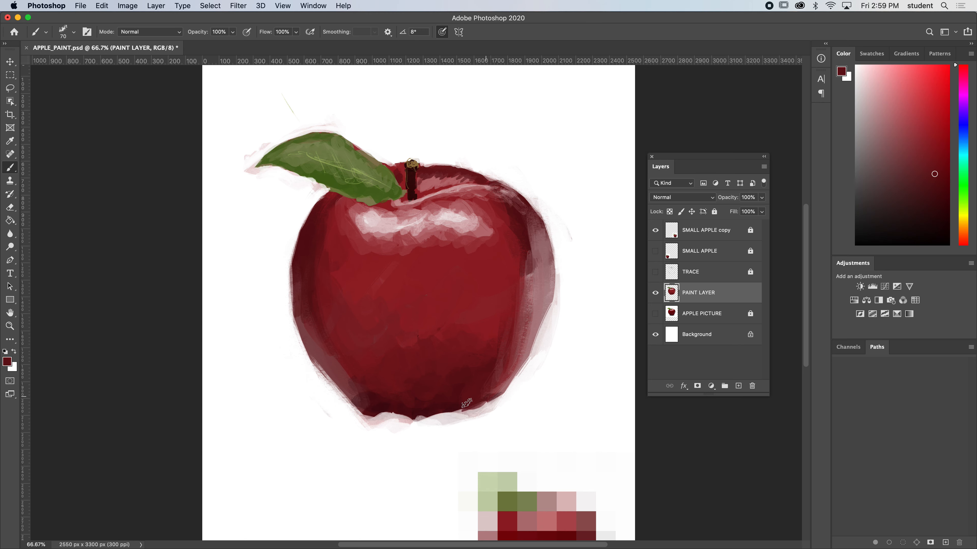
{"action": "mouse_move", "coordinate": [457, 415]}
{"action": "left_mouse_down"}
{"action": "mouse_move", "coordinate": [482, 400]}
{"action": "mouse_move", "coordinate": [438, 409]}
{"action": "left_mouse_up"}
{"action": "left_click", "coordinate": [417, 410], "text": "alt"}
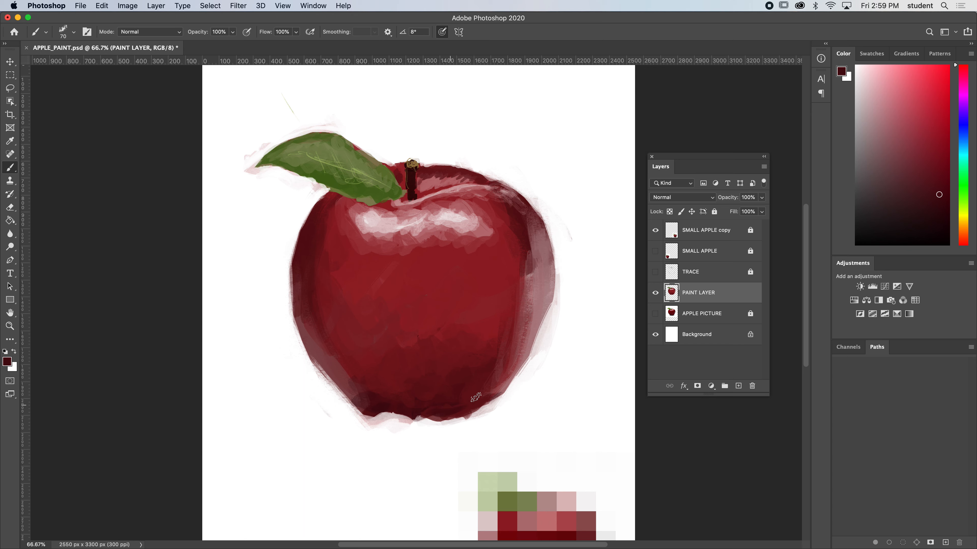
{"action": "left_click_drag", "start_coordinate": [384, 411], "coordinate": [400, 409]}
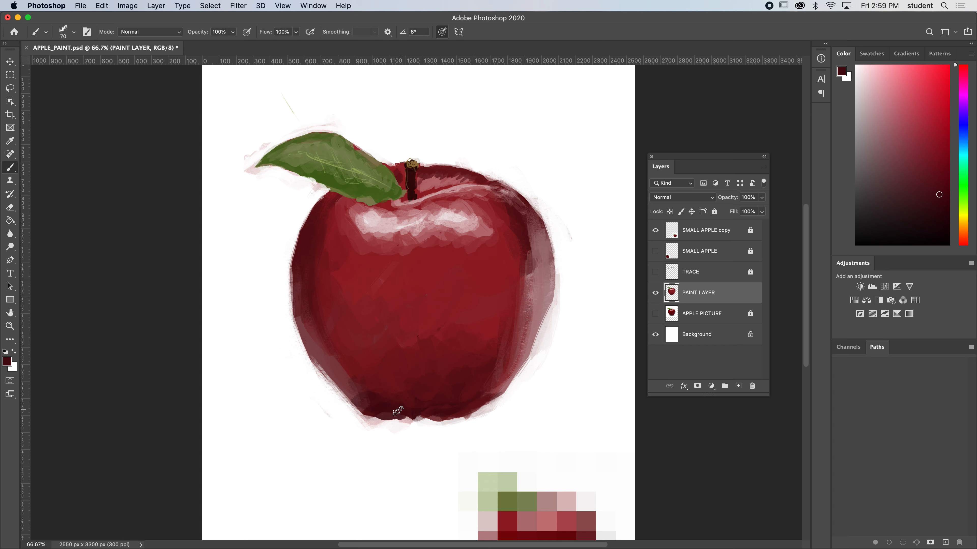